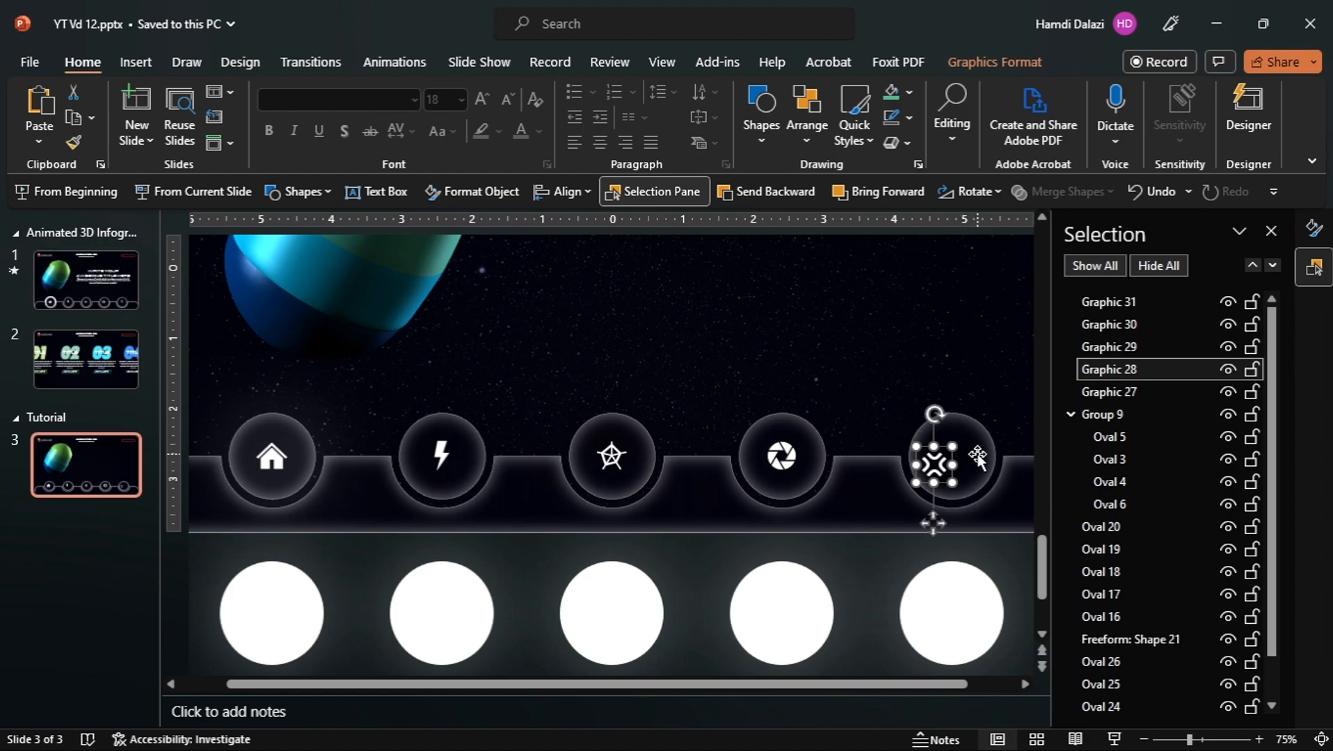
Centre the last icon horizontally and vertically within its circle in the navigation bar.
shift+click(968, 461)
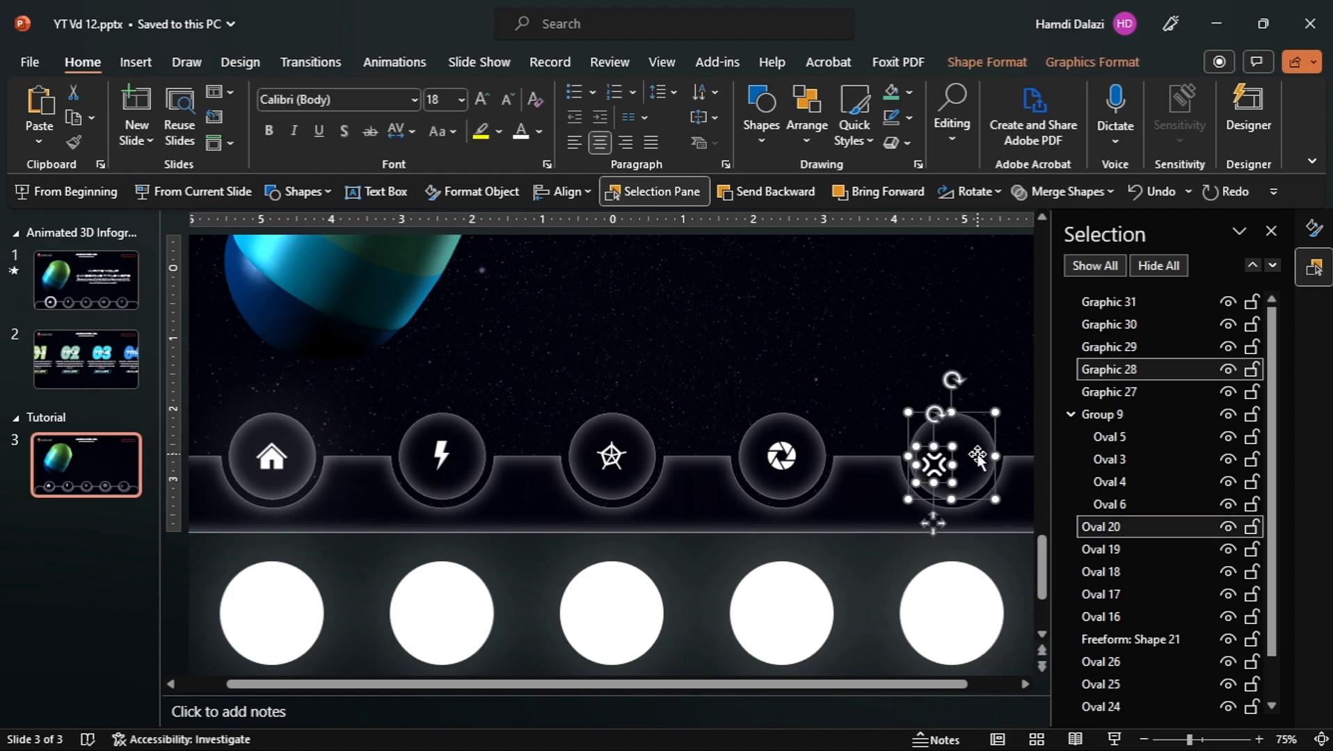
click(573, 201)
click(595, 245)
click(569, 201)
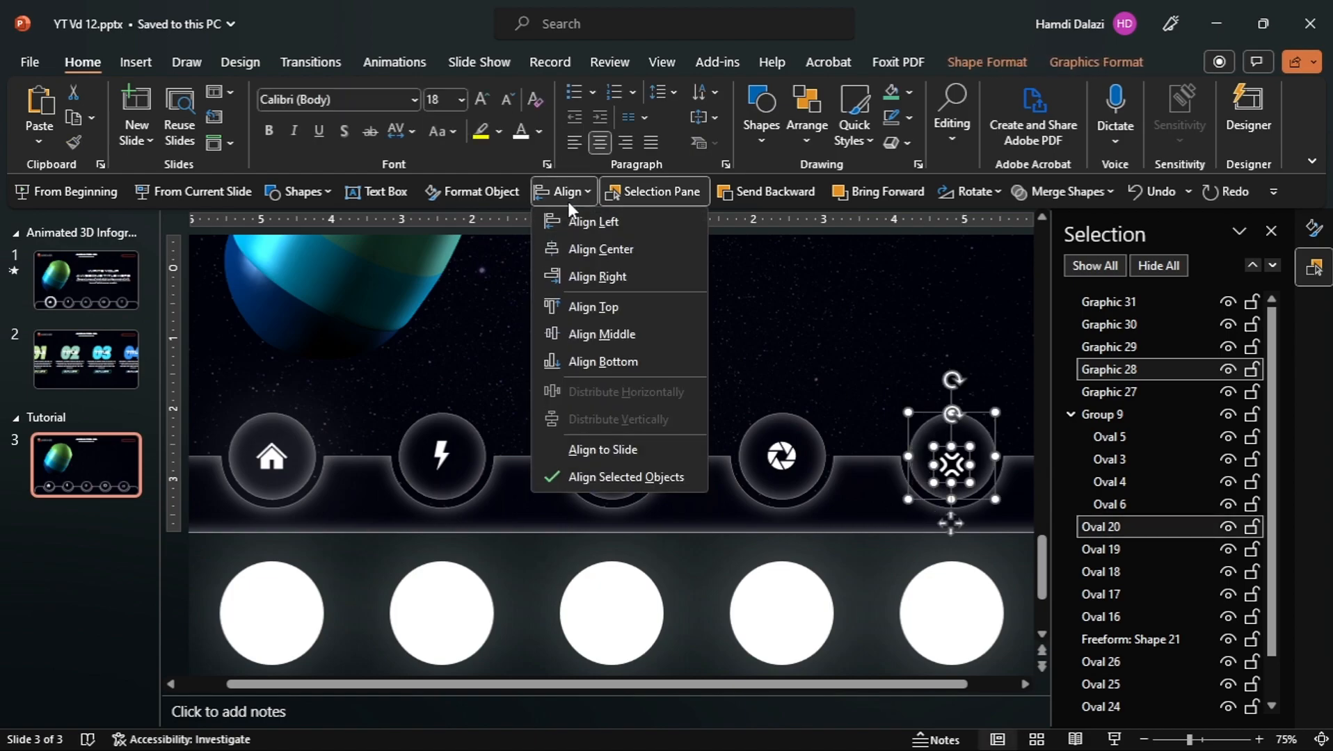
click(617, 333)
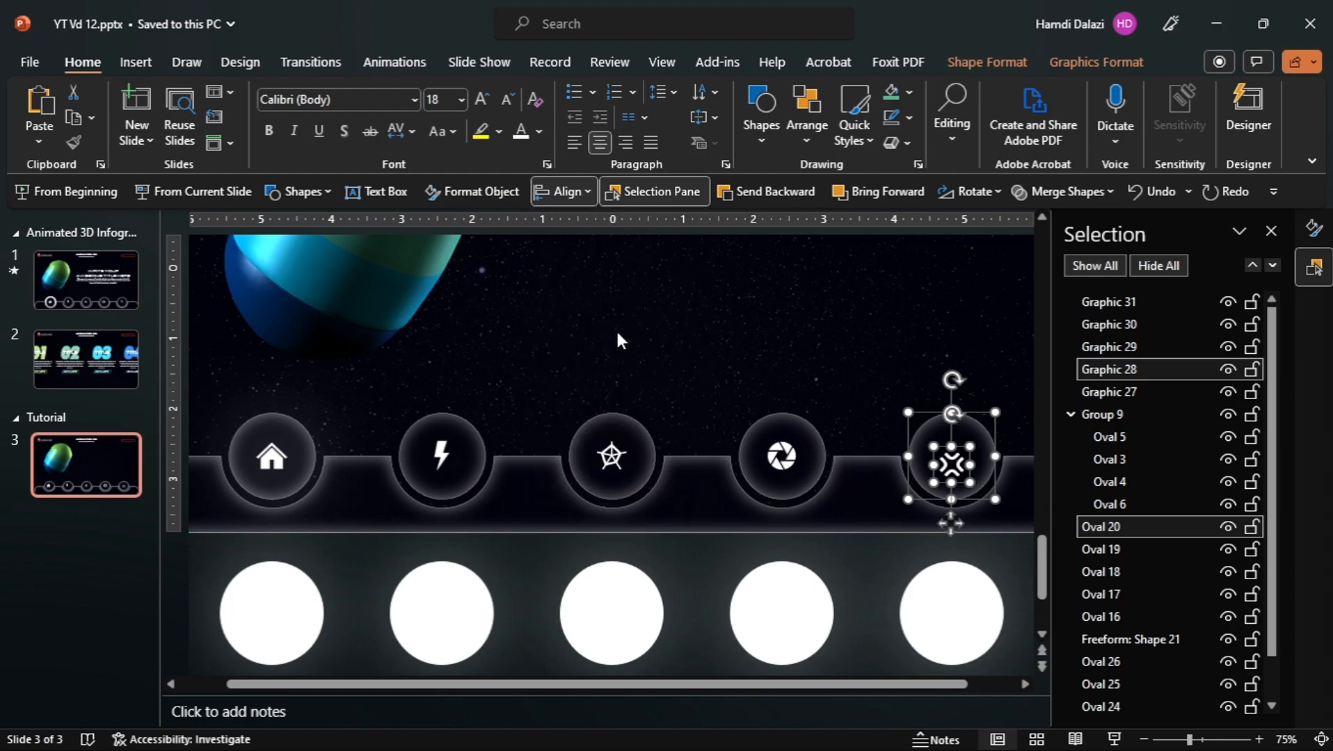
click(711, 487)
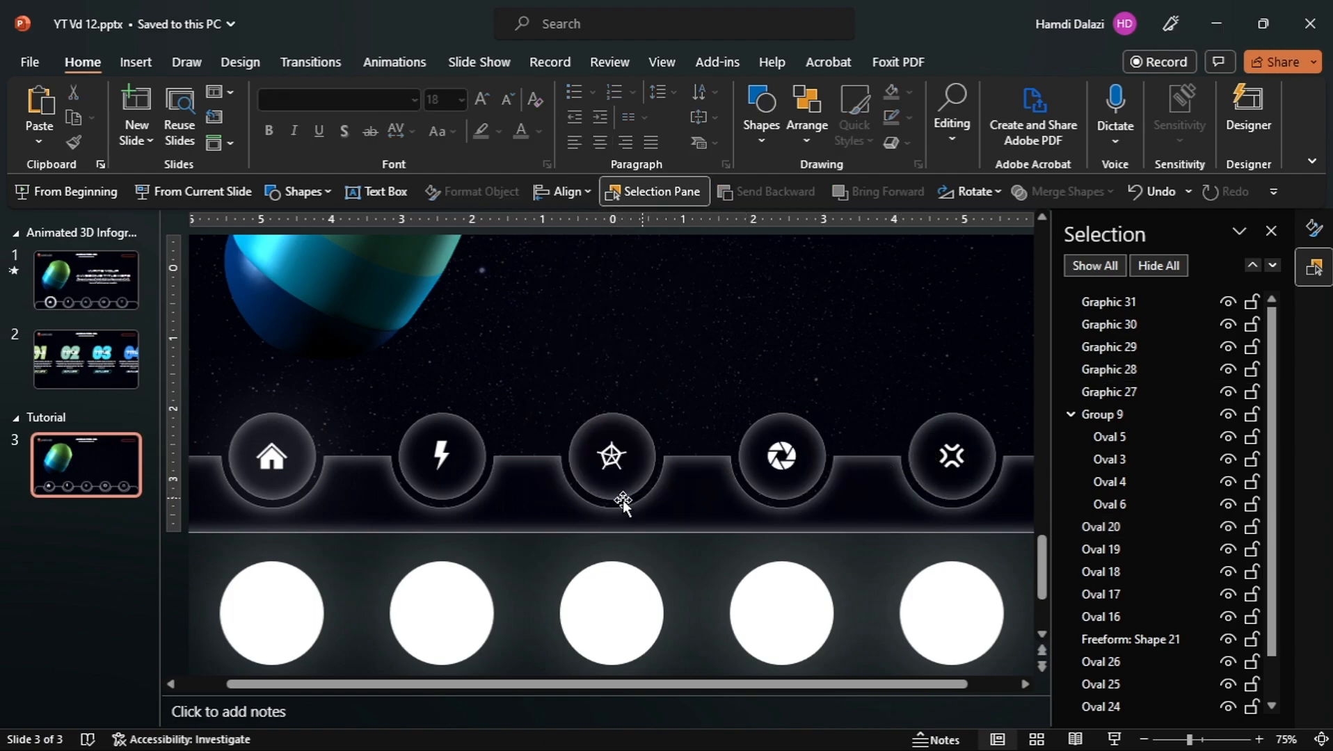
Try placing the first white glowing circle behind the home icon and undo the move.
click(290, 607)
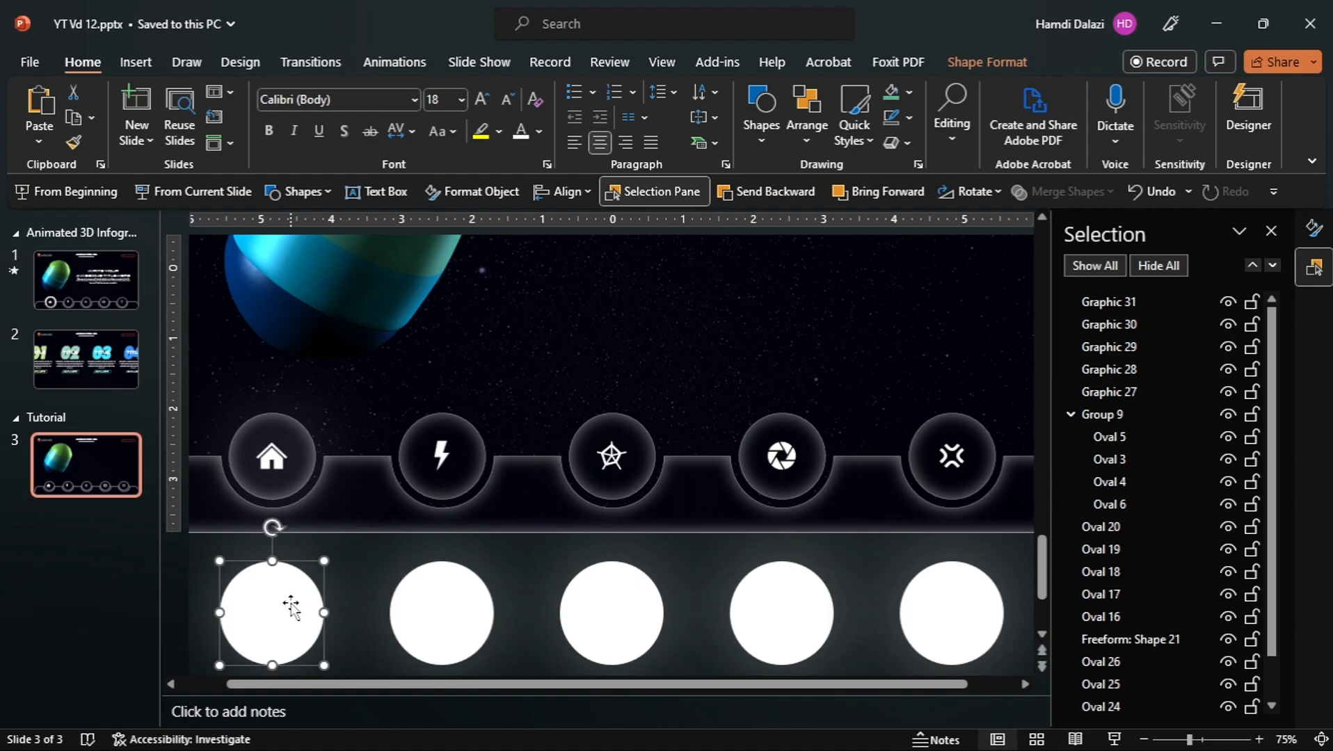
drag(290, 608, 294, 443)
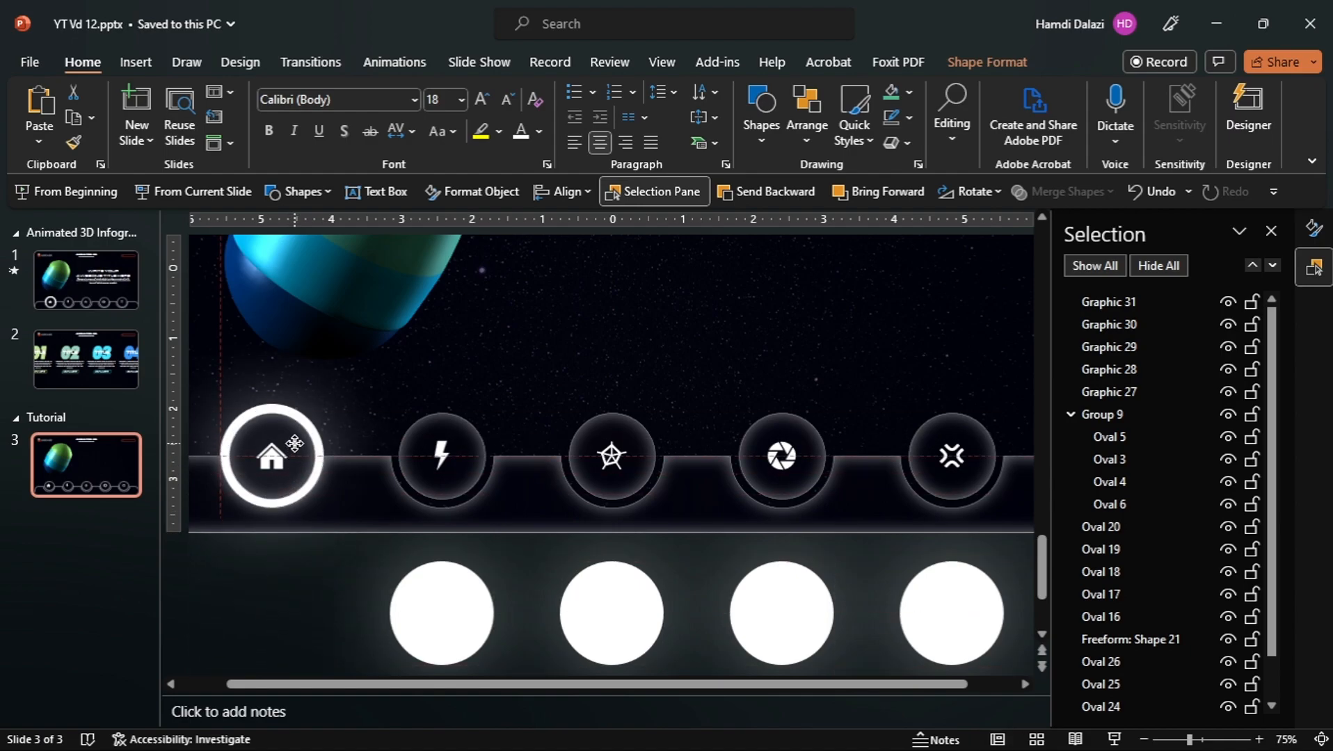
drag(294, 443, 294, 445)
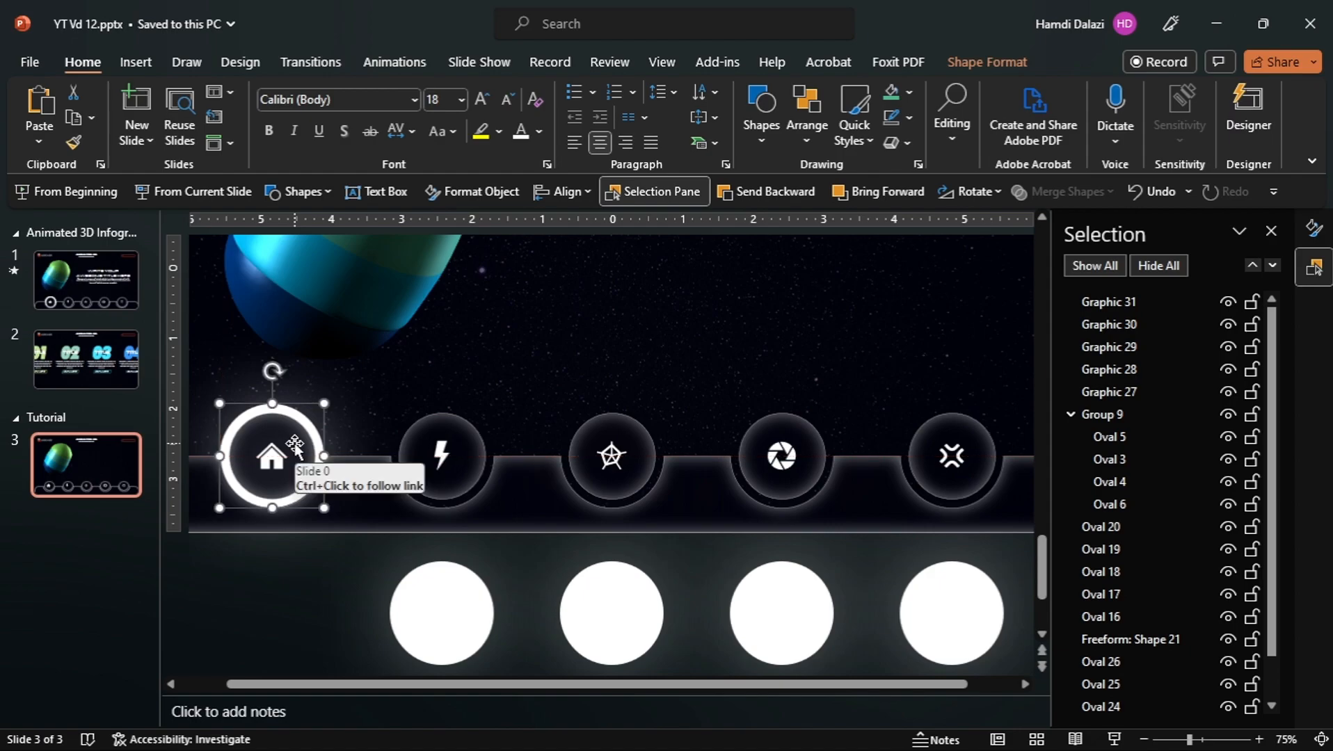
key(ctrl+z)
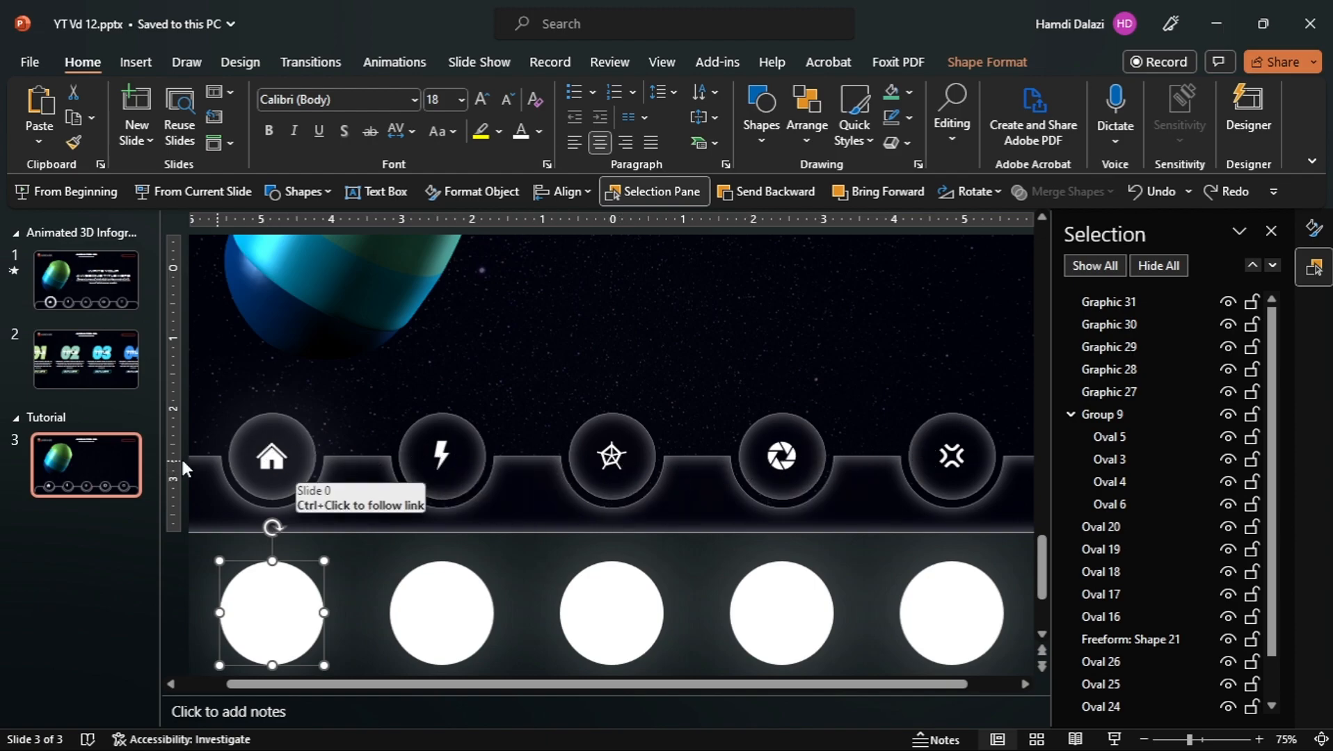
Add a new slide after slide 3, duplicate it three times, and return to slide 3.
click(99, 453)
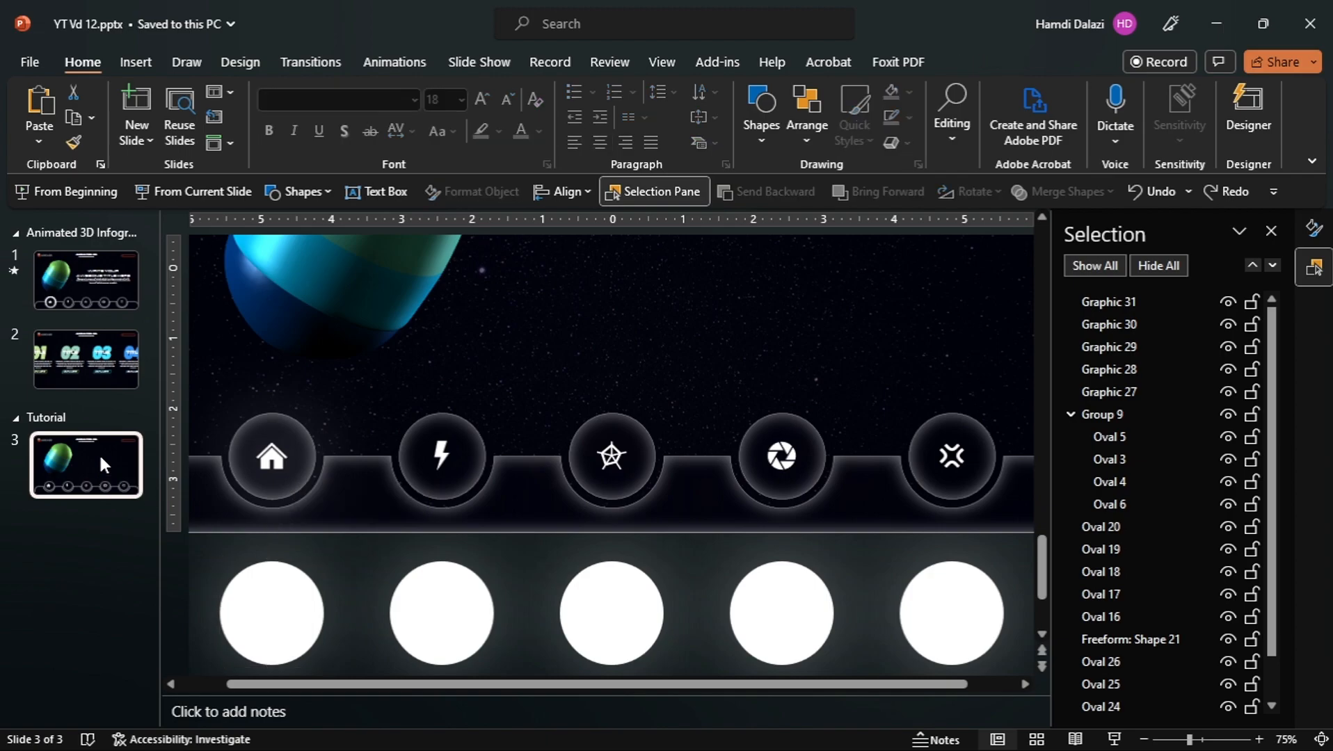
right_click(98, 452)
click(169, 425)
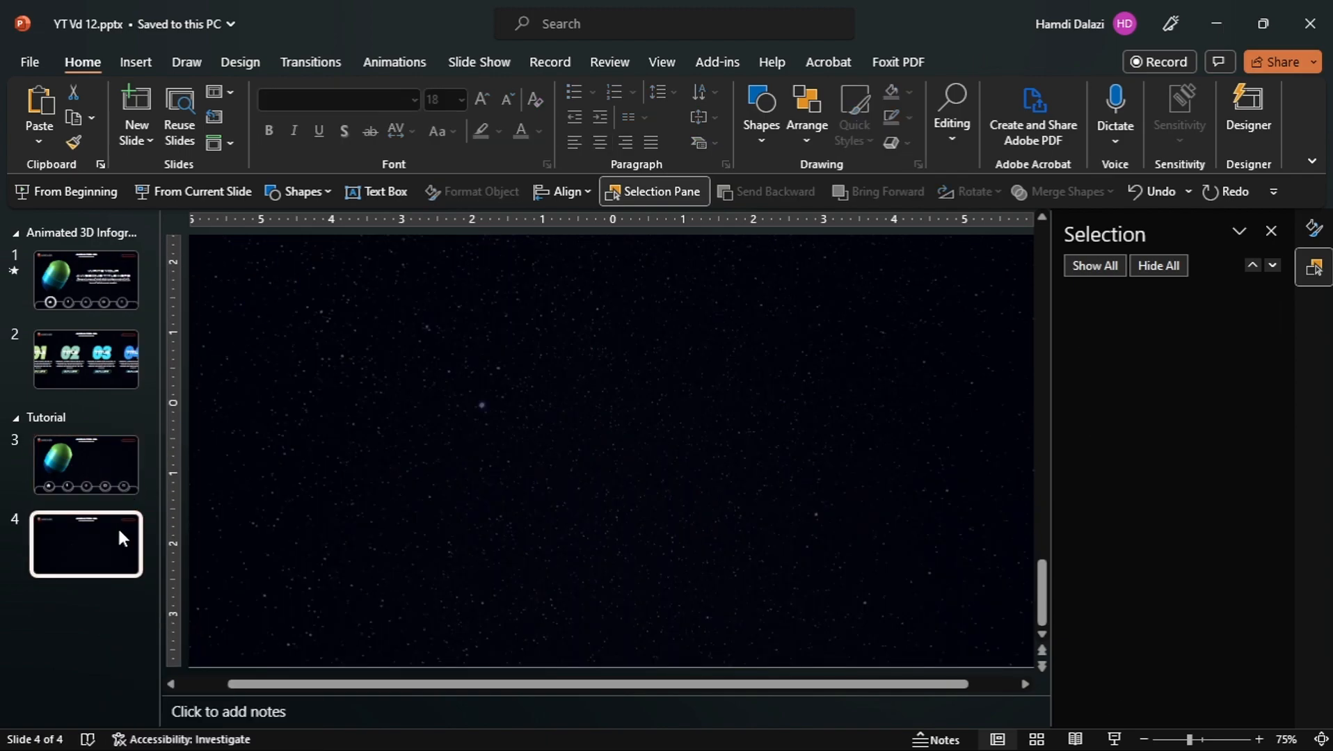
key(ctrl+d)
key(ctrl+d)
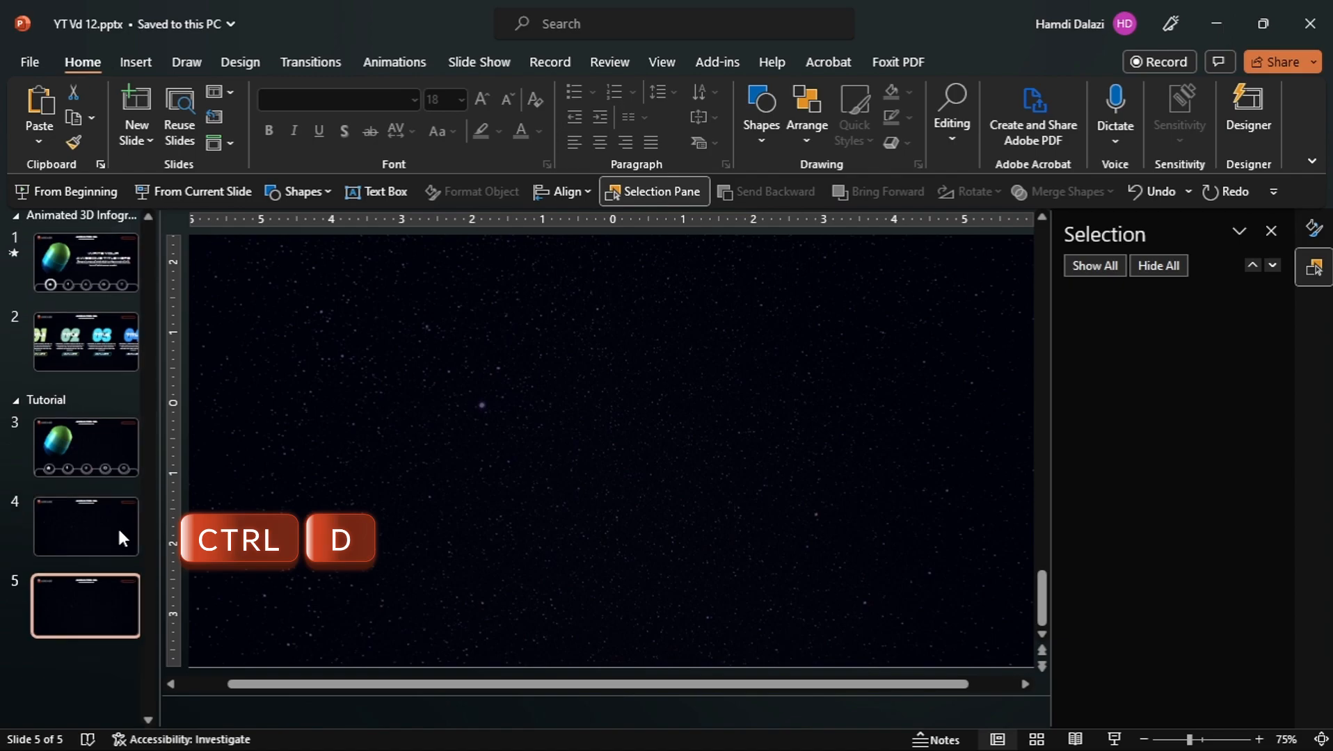
key(ctrl+d)
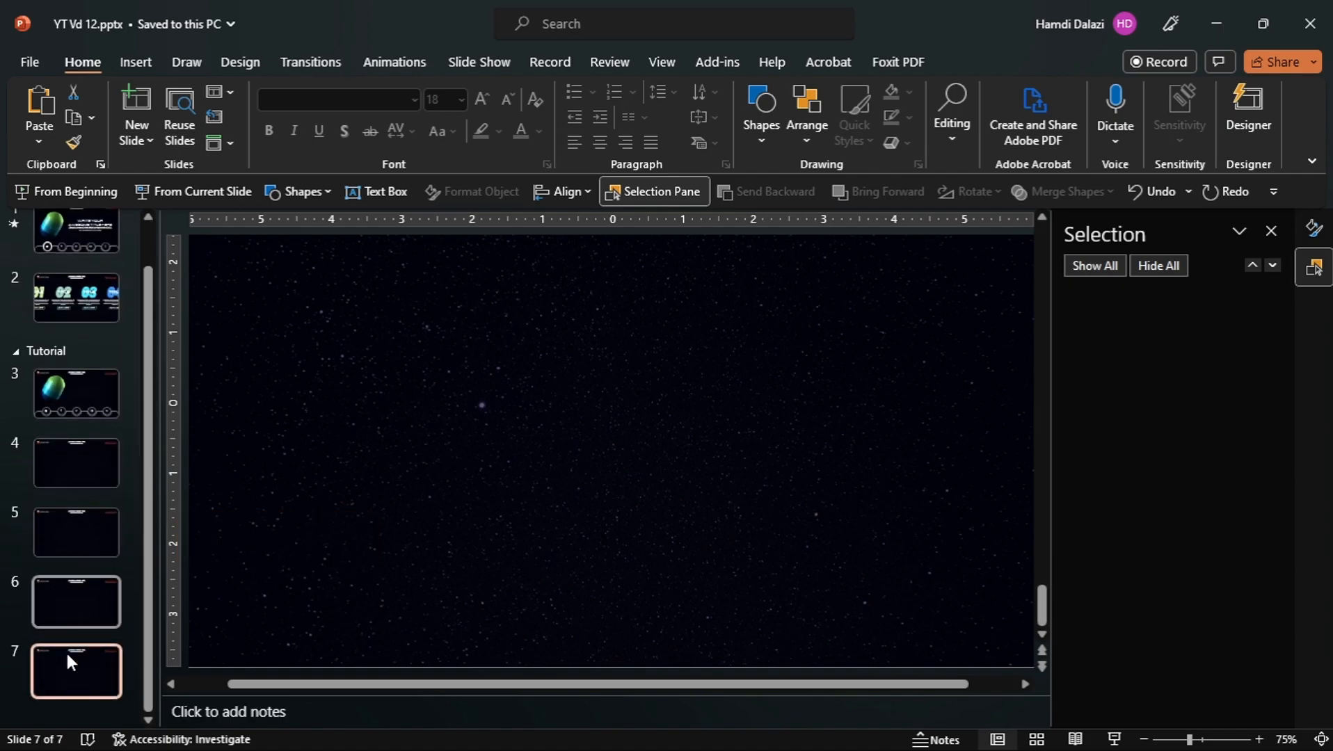
click(76, 417)
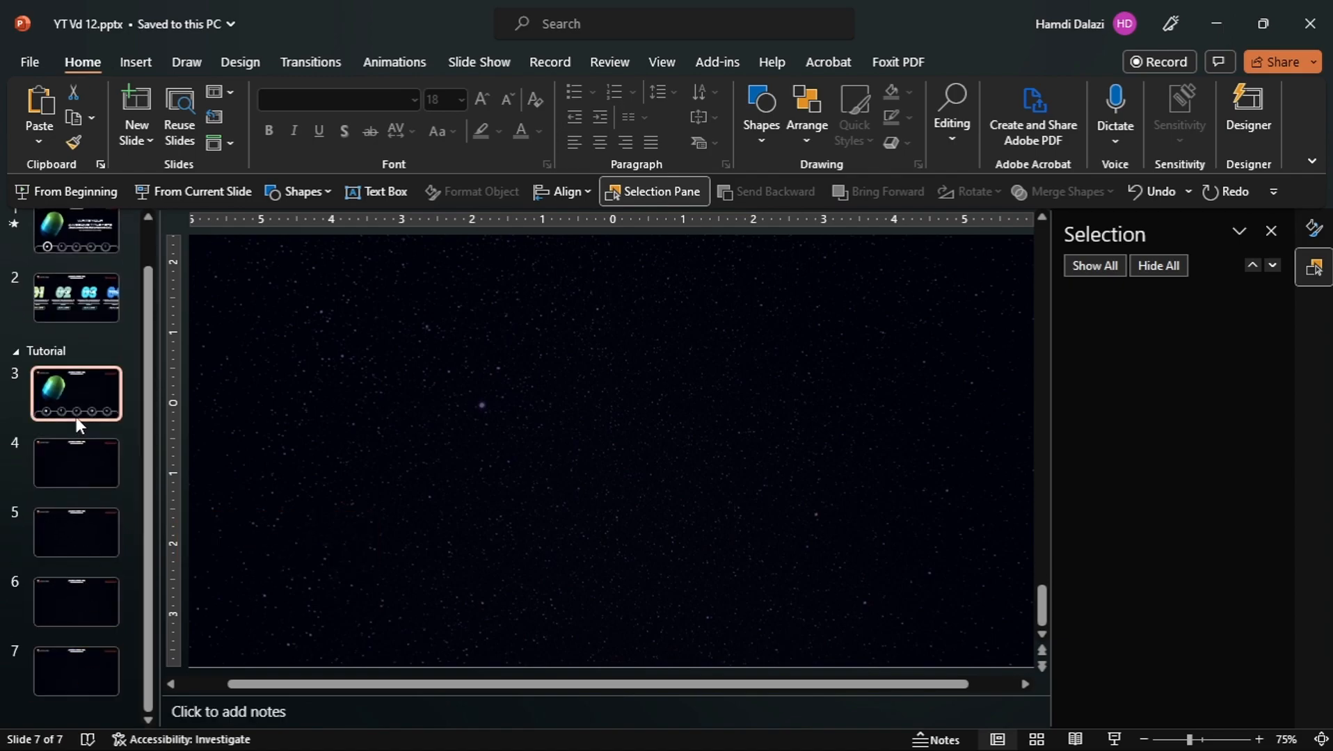
scroll(774, 460, down, 4)
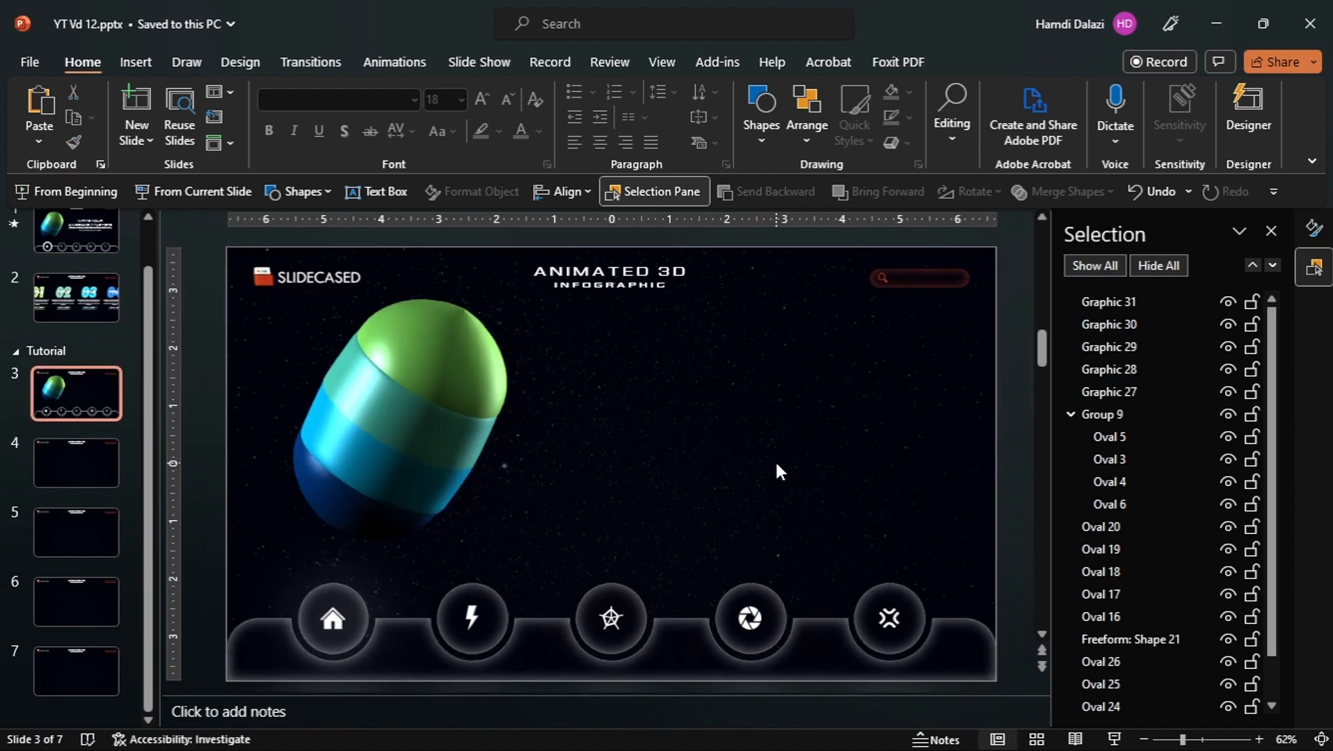
key(ctrl+a)
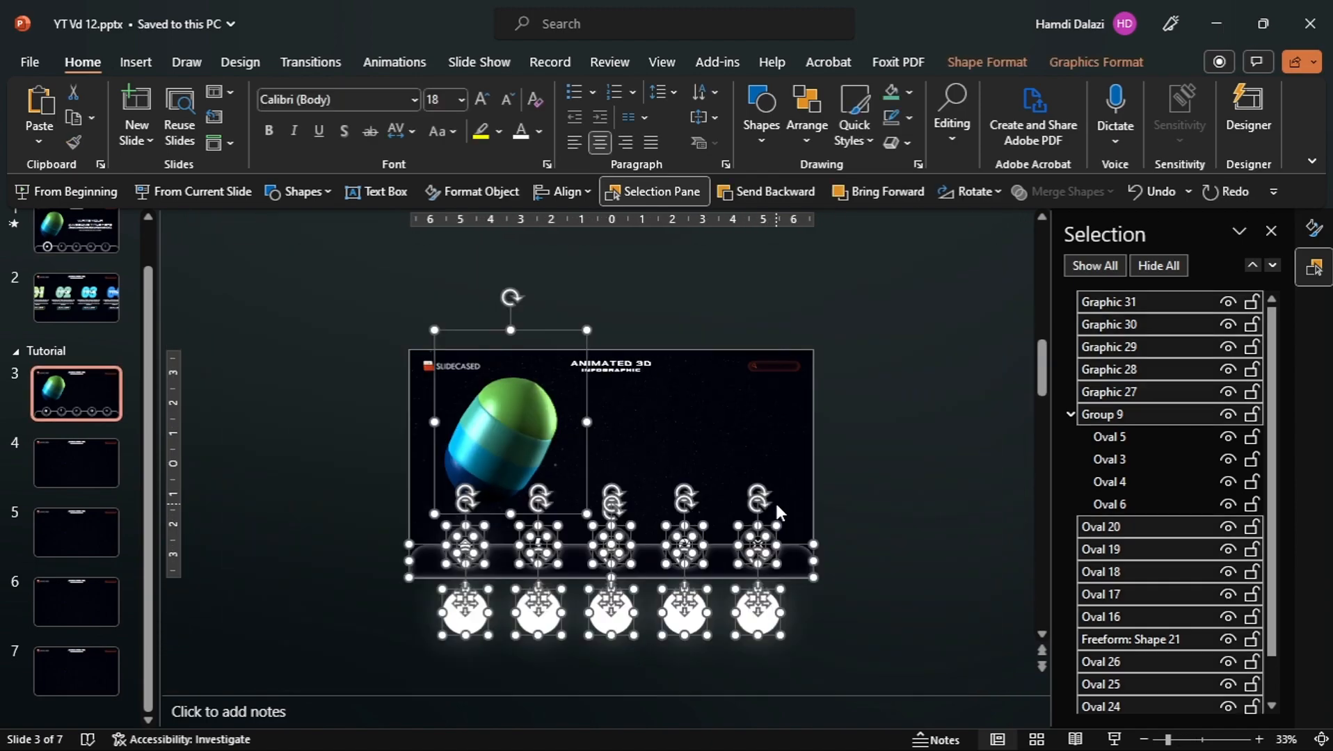
click(723, 450)
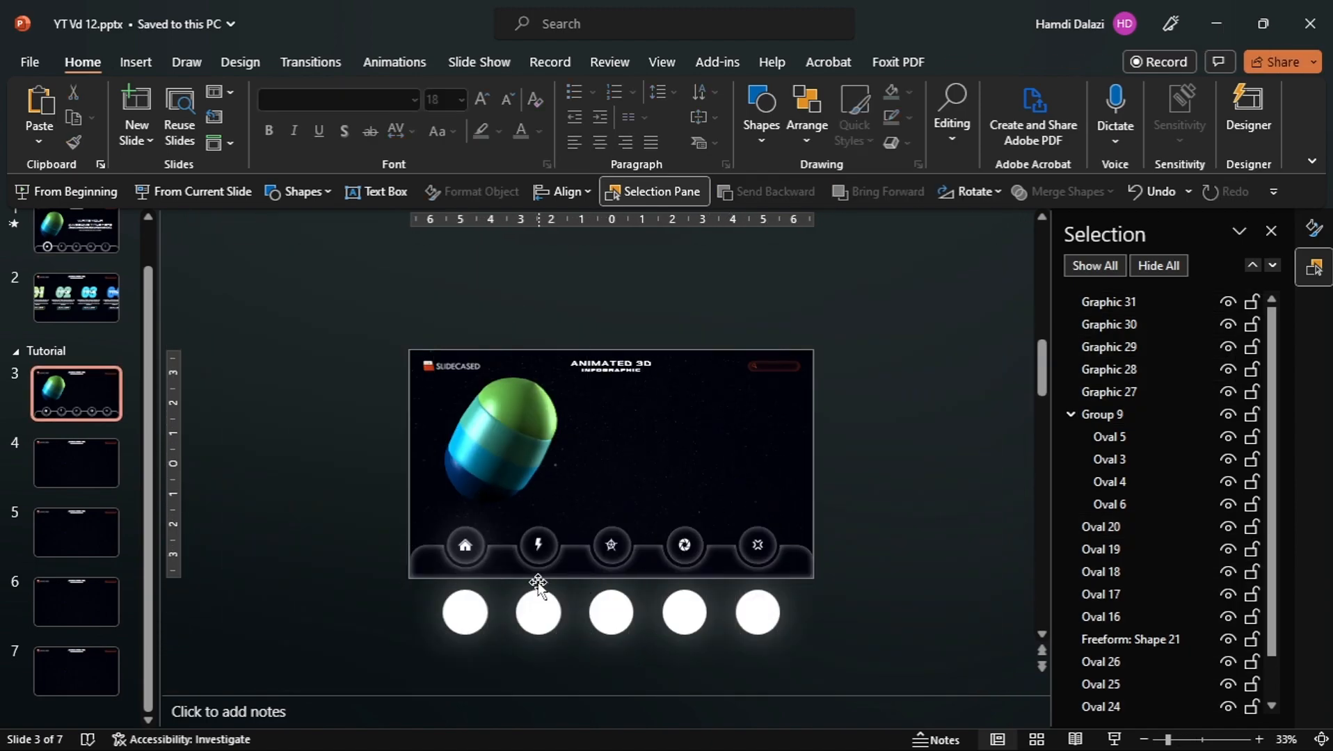
scroll(467, 557, up, 3)
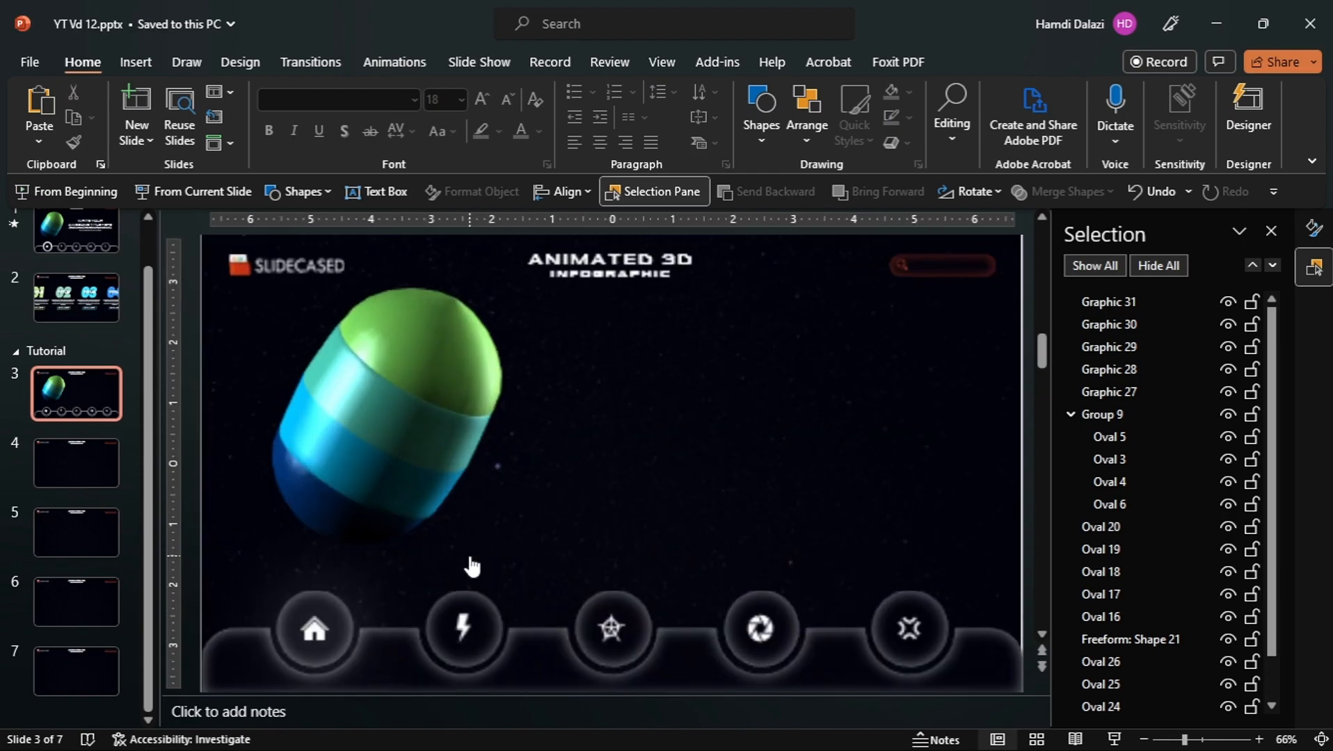
Change the home icon's hyperlink so it points to Slide 3 in this document.
click(317, 631)
key(ctrl+k)
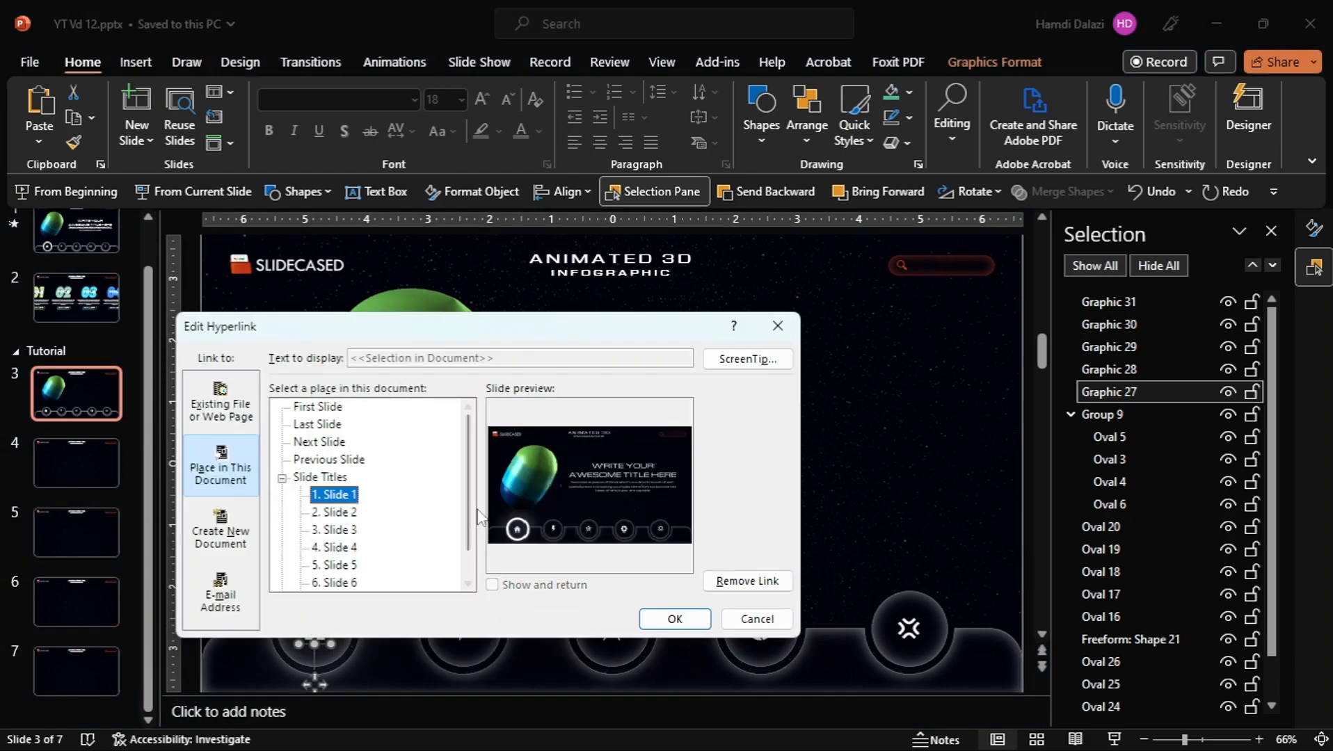
scroll(467, 543, down, 1)
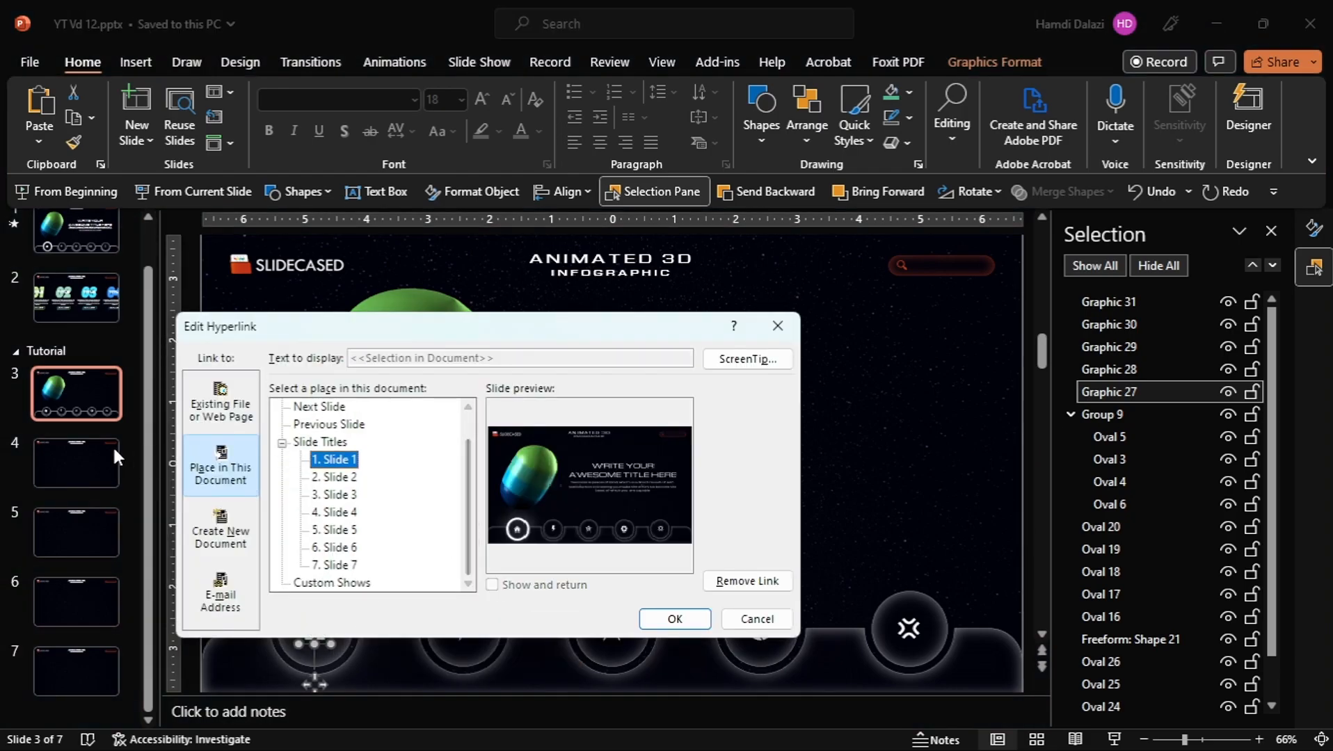
click(340, 478)
click(341, 494)
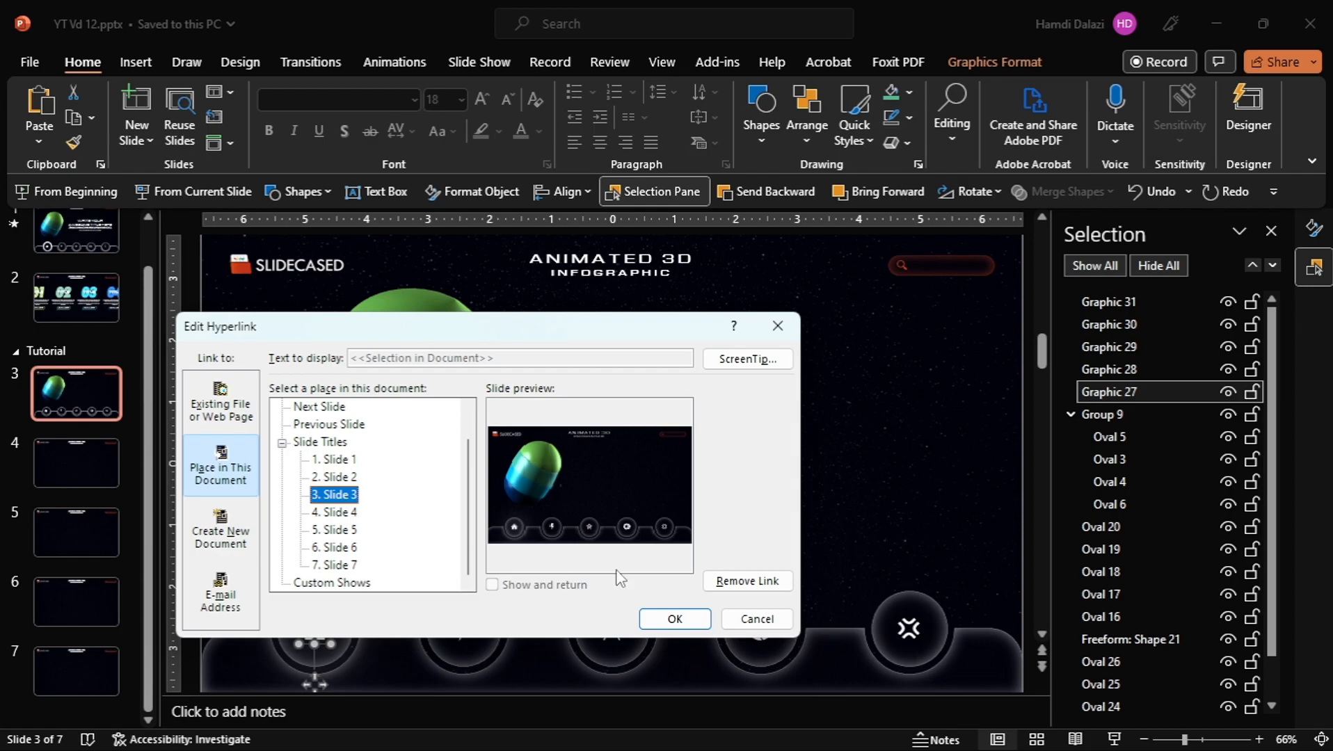
click(673, 620)
Change the lightning icon's hyperlink so it points to Slide 4 in this document.
click(464, 630)
key(ctrl+k)
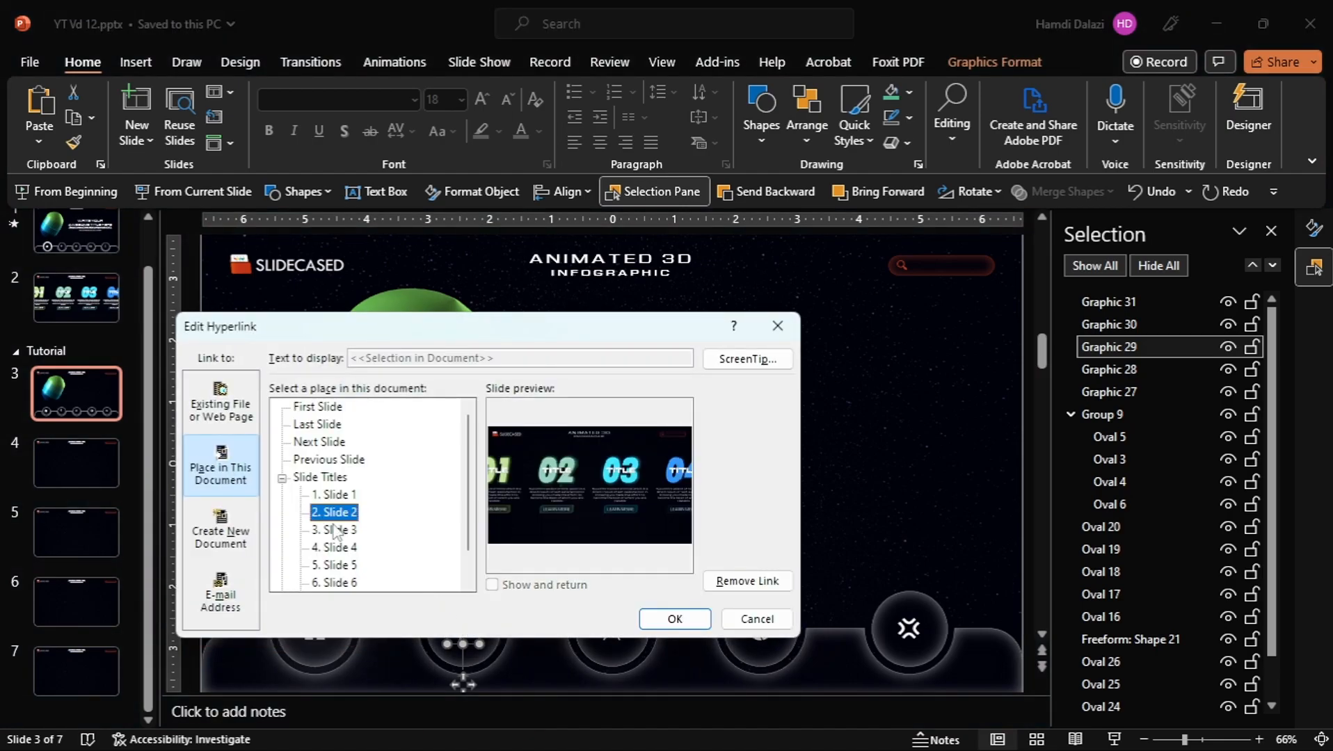
click(353, 550)
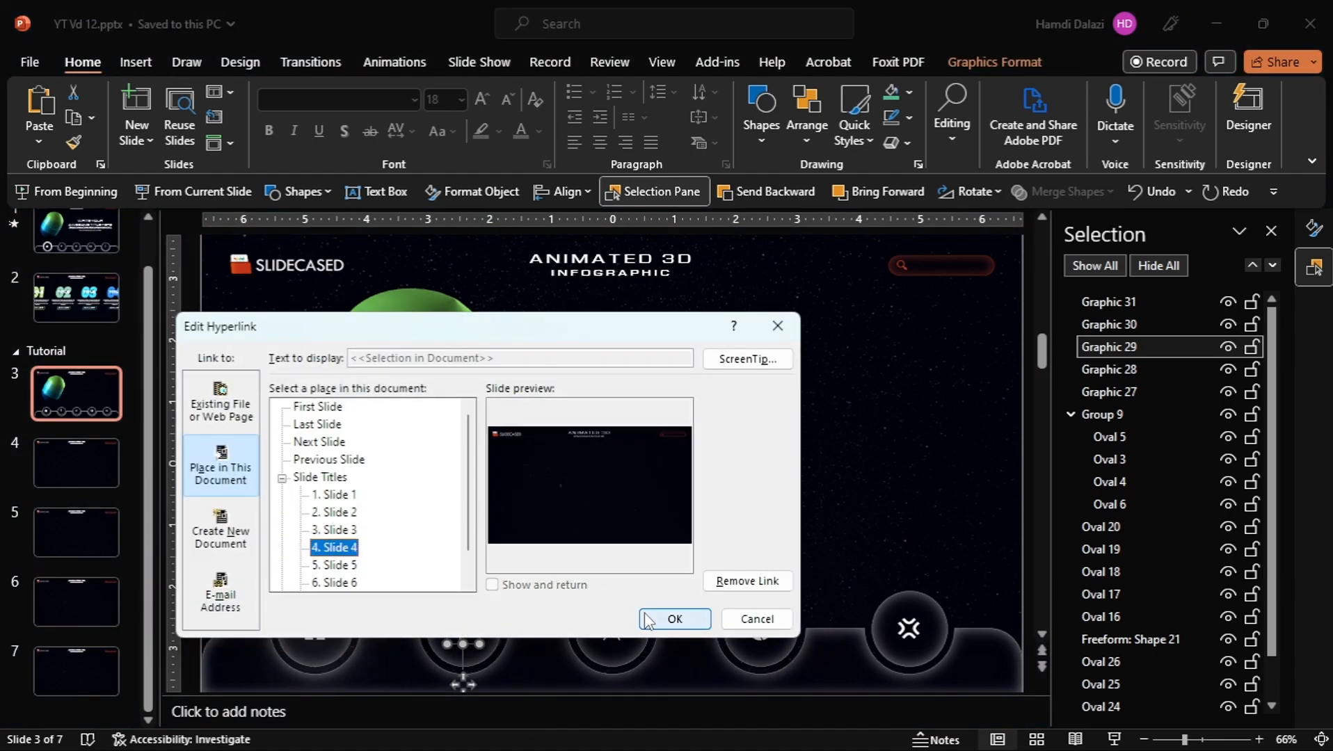
click(676, 618)
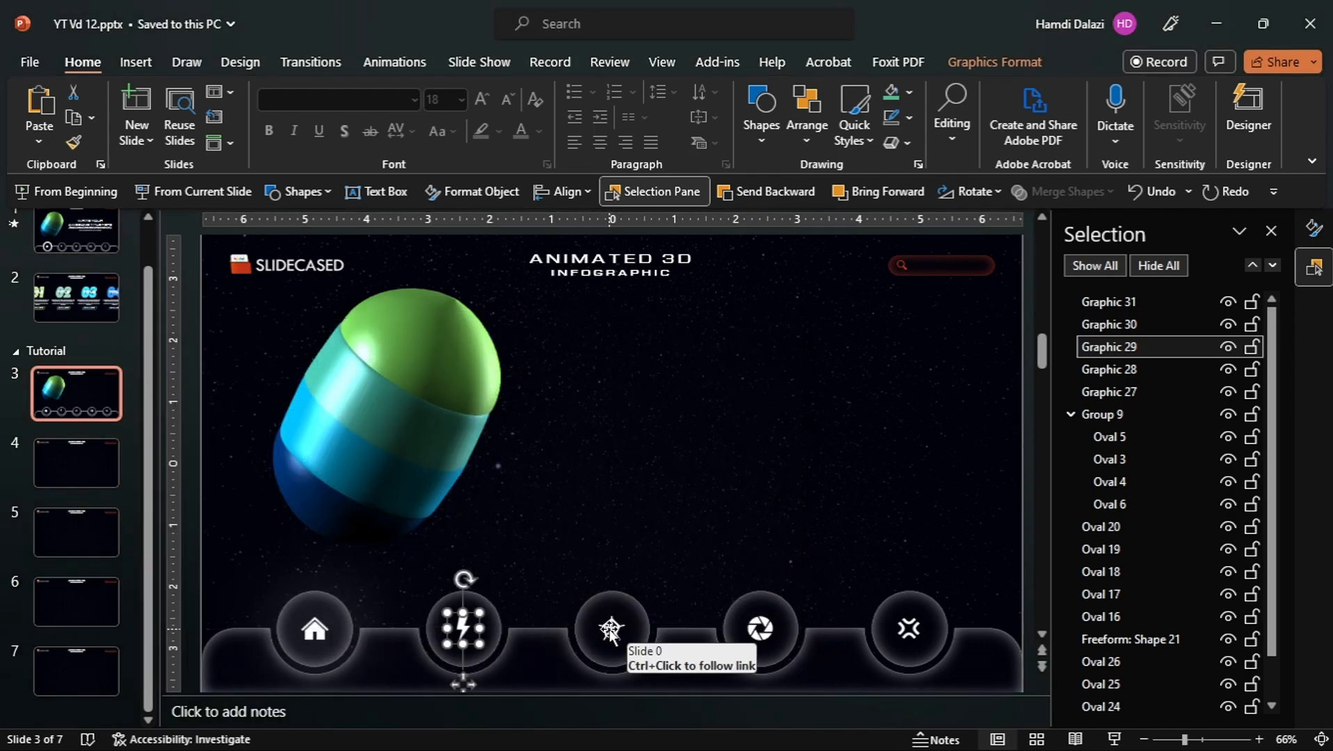
Change the star icon's hyperlink so it points to Slide 5 in this document.
click(610, 631)
key(ctrl+k)
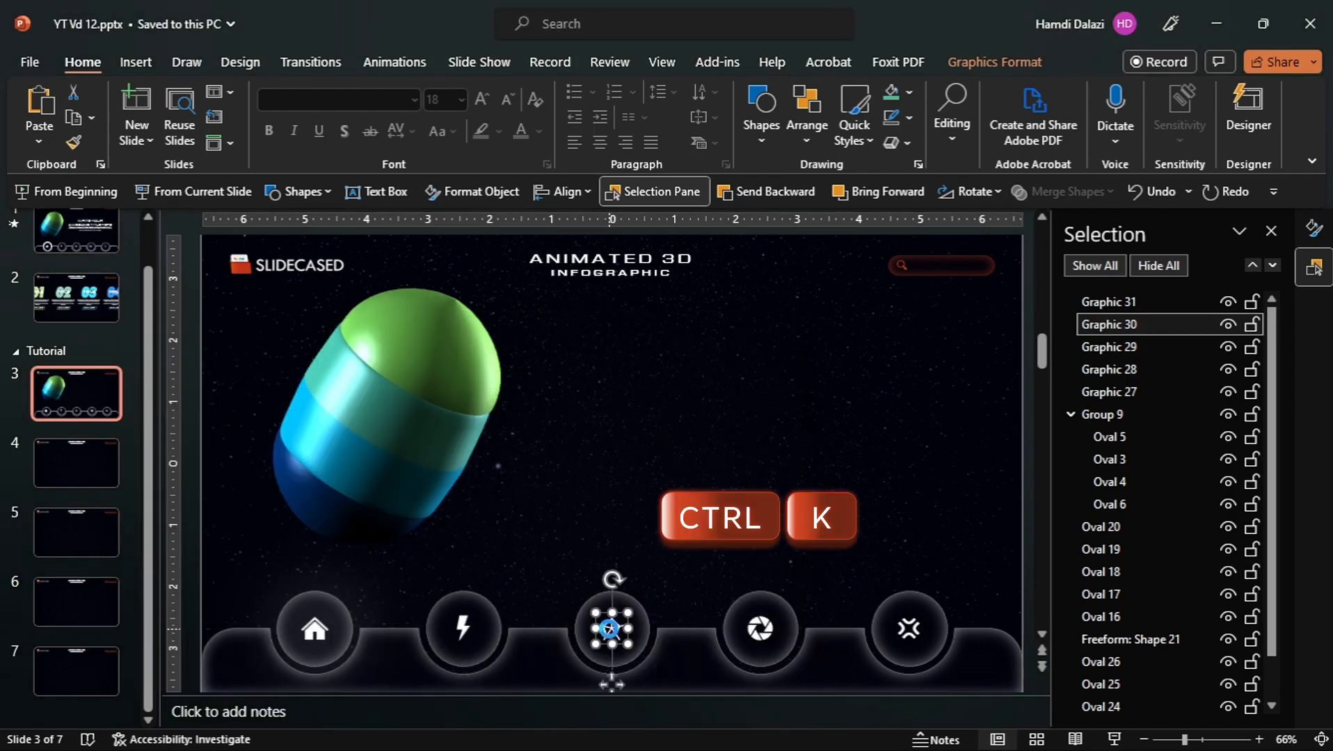
click(353, 569)
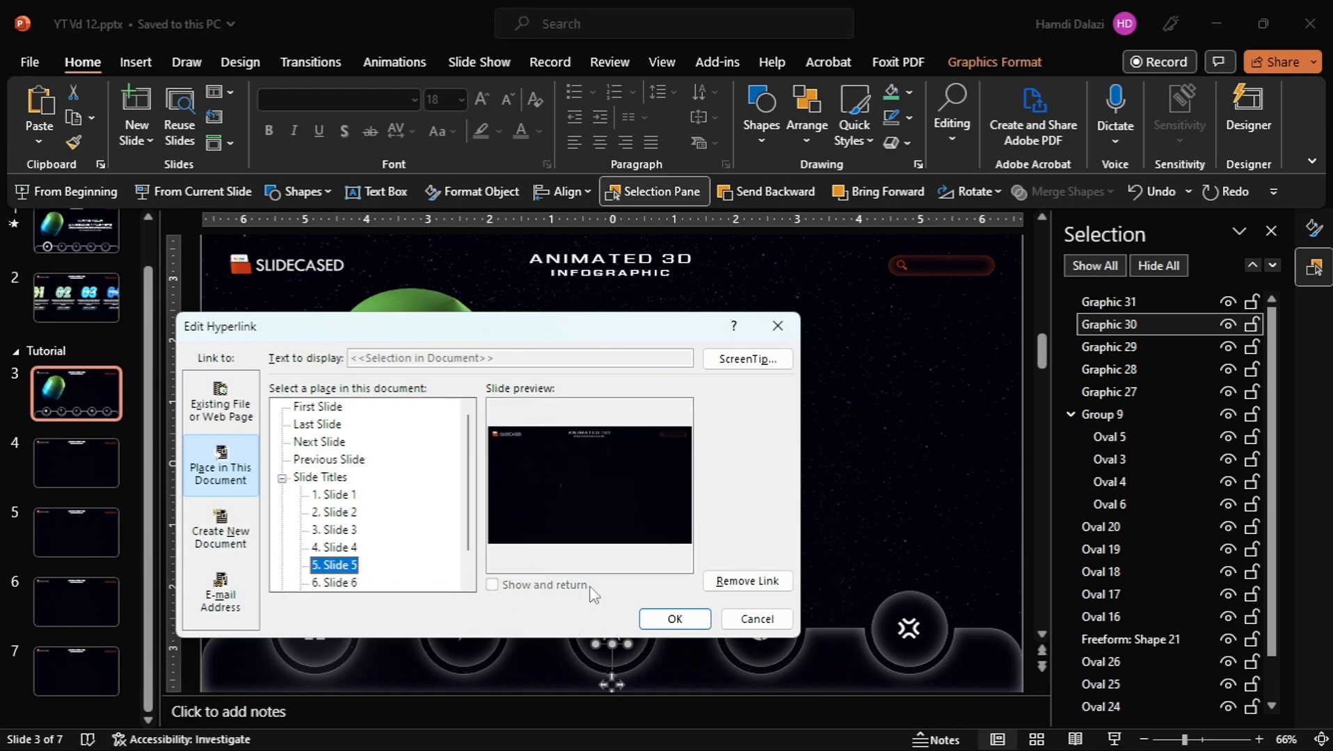
click(673, 619)
Change the camera-shutter icon's hyperlink so it points to Slide 6 in this document.
click(759, 629)
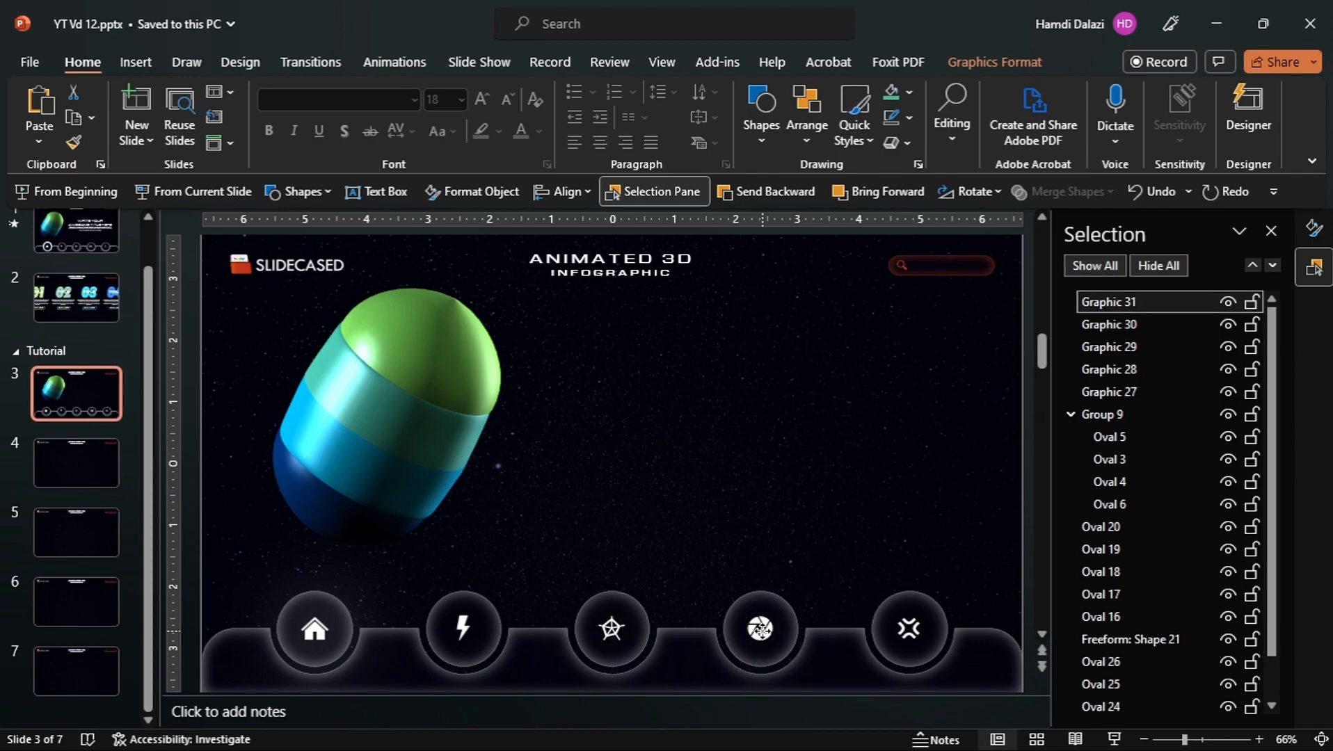
key(ctrl+k)
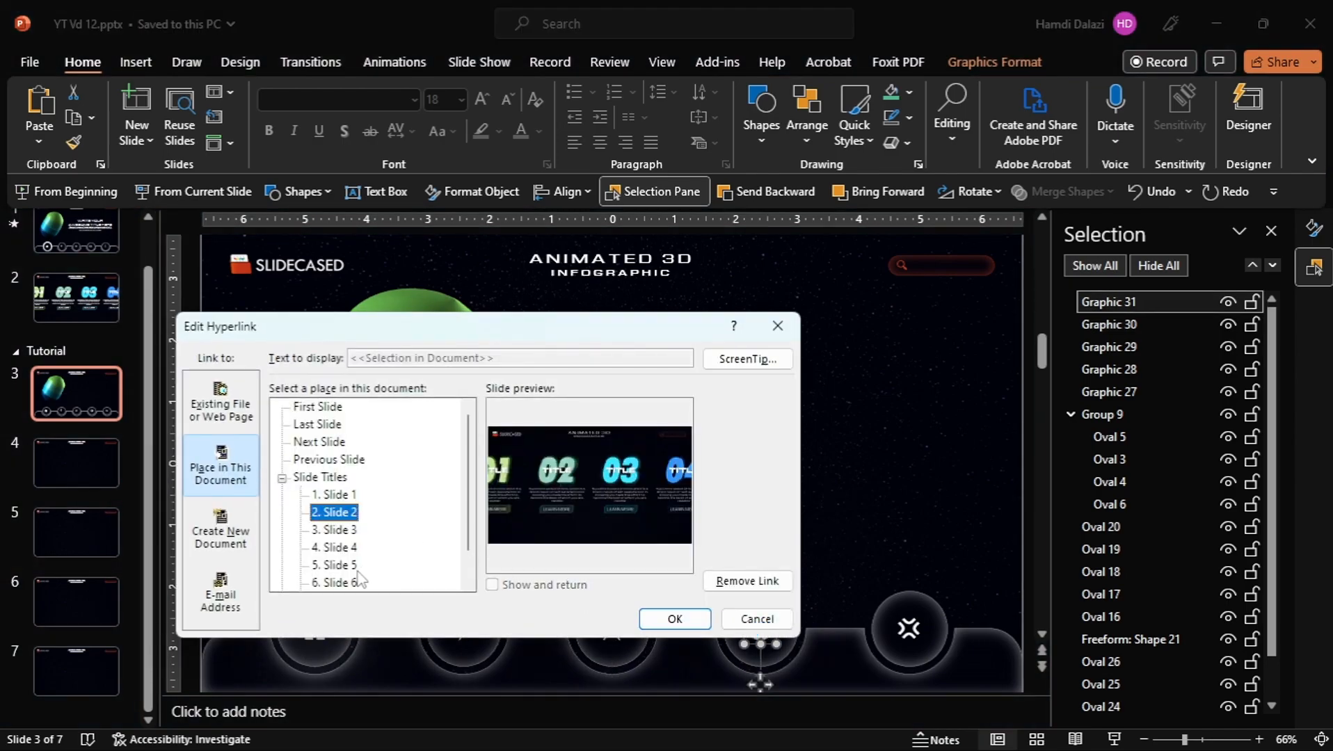
click(353, 582)
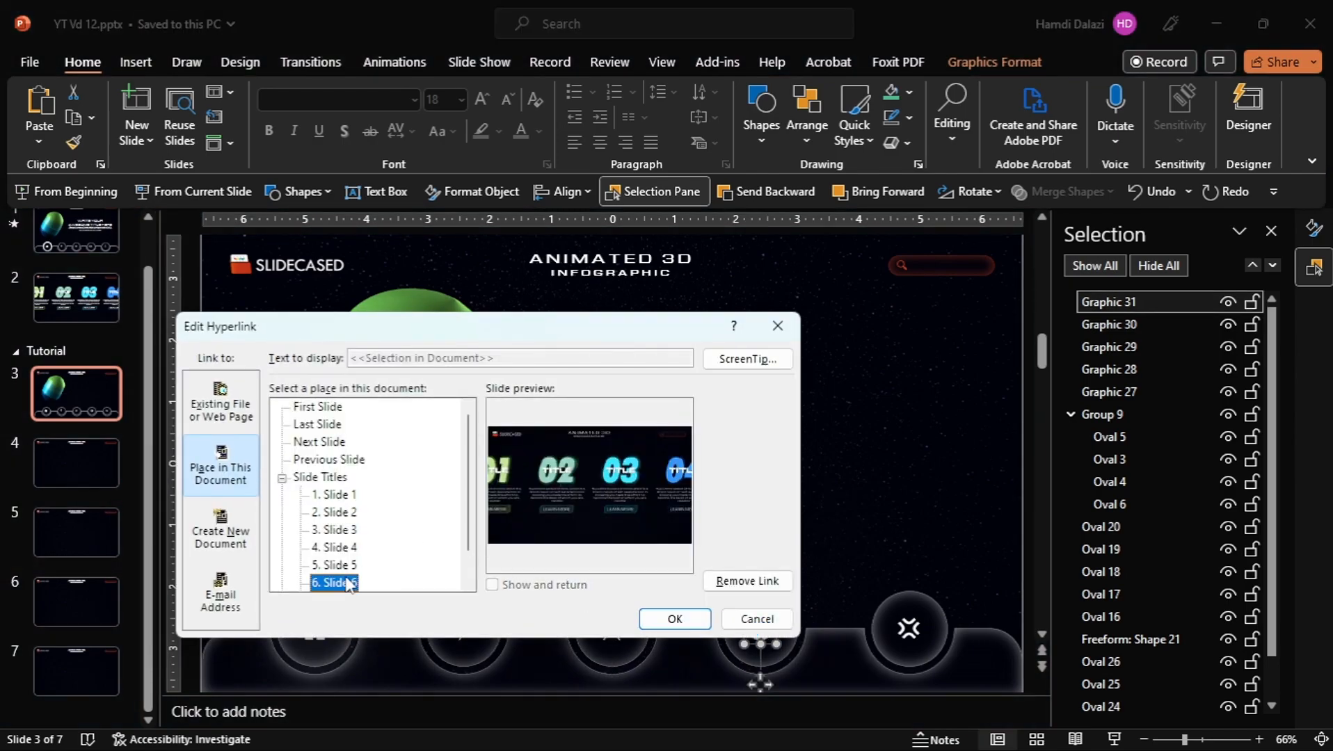
click(674, 619)
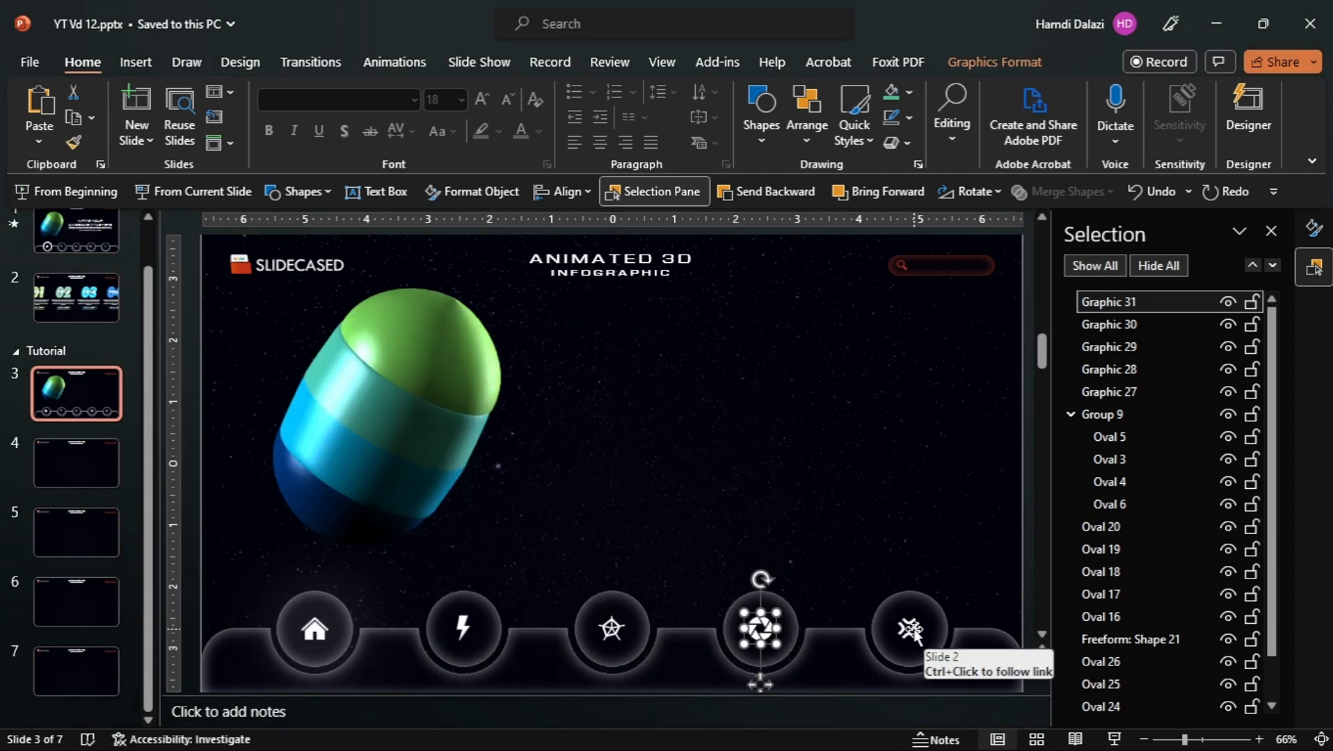
Change the hyperlink of the last navigation icon so it points to Slide 7 in this document.
click(908, 631)
key(ctrl+k)
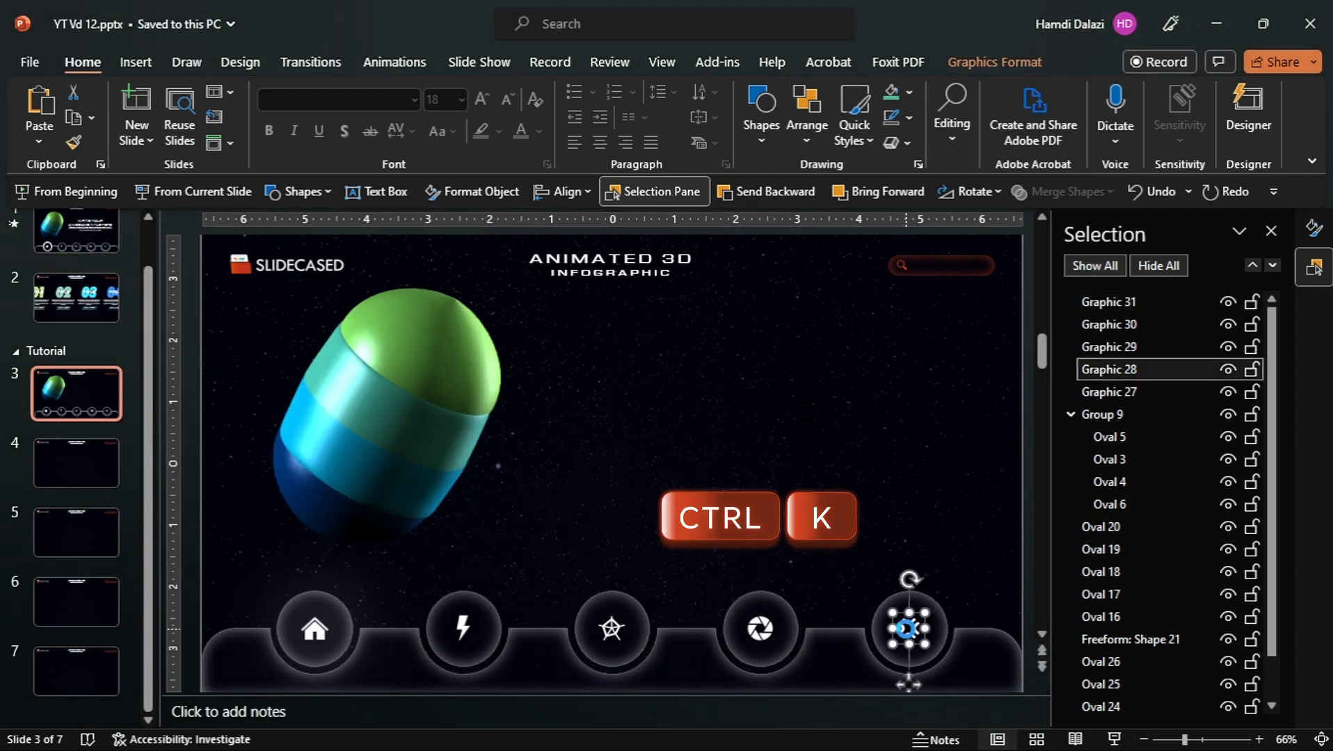
scroll(470, 476, down, 1)
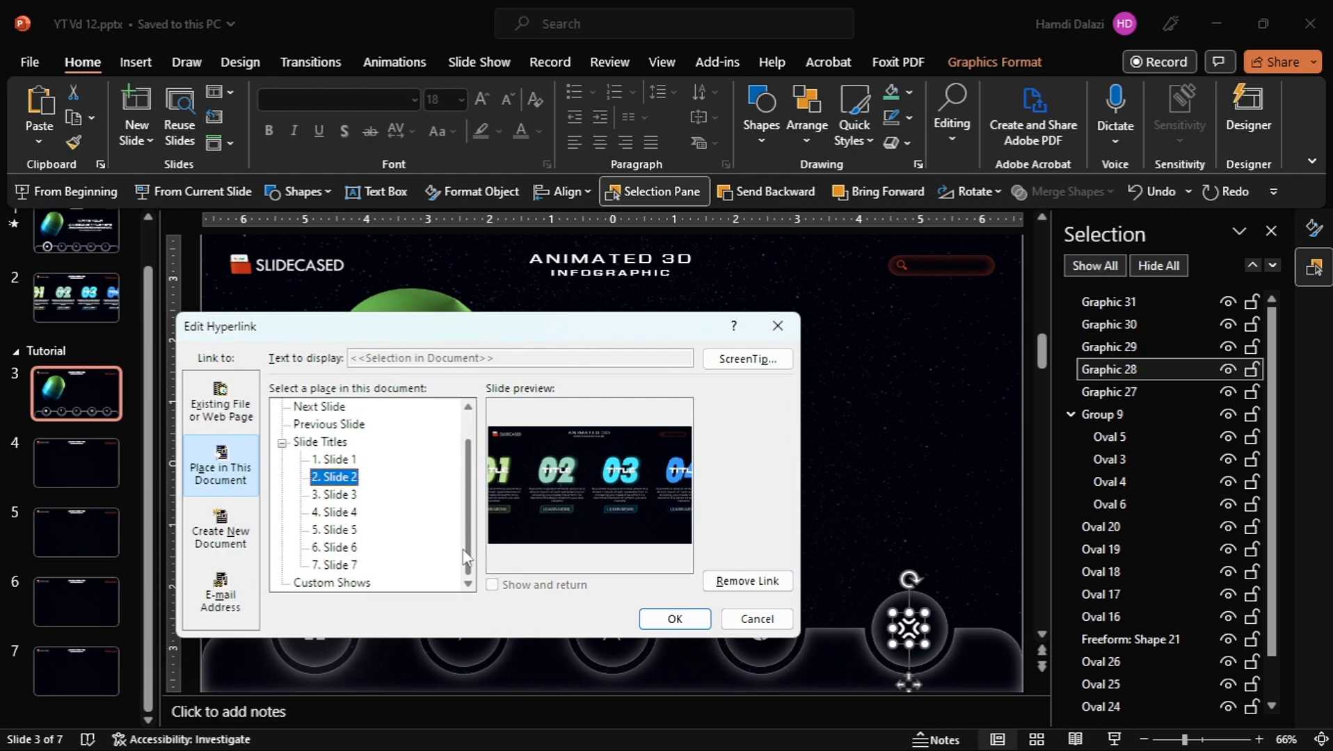
click(341, 565)
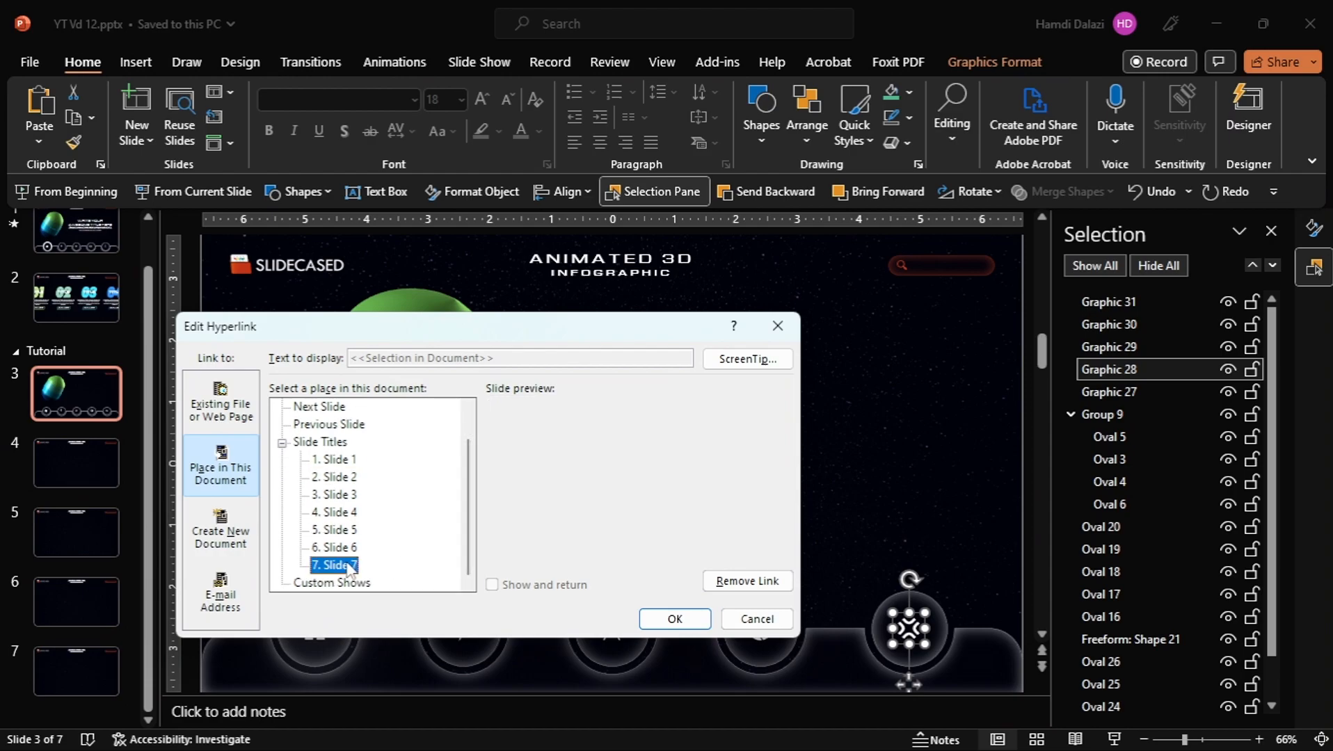
click(671, 619)
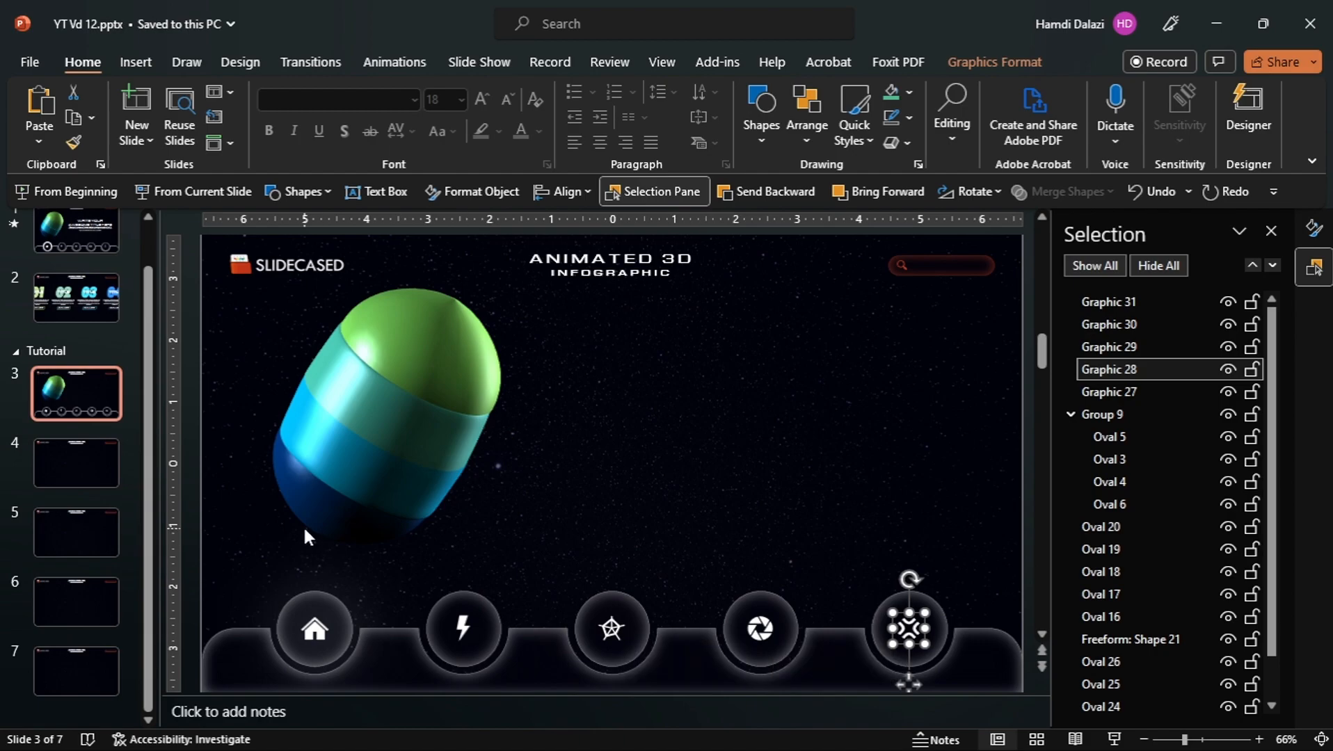
Copy all objects on slide 3, including the white circles below the slide.
ctrl+scroll(304, 529, down, 4)
click(358, 353)
key(ctrl+a)
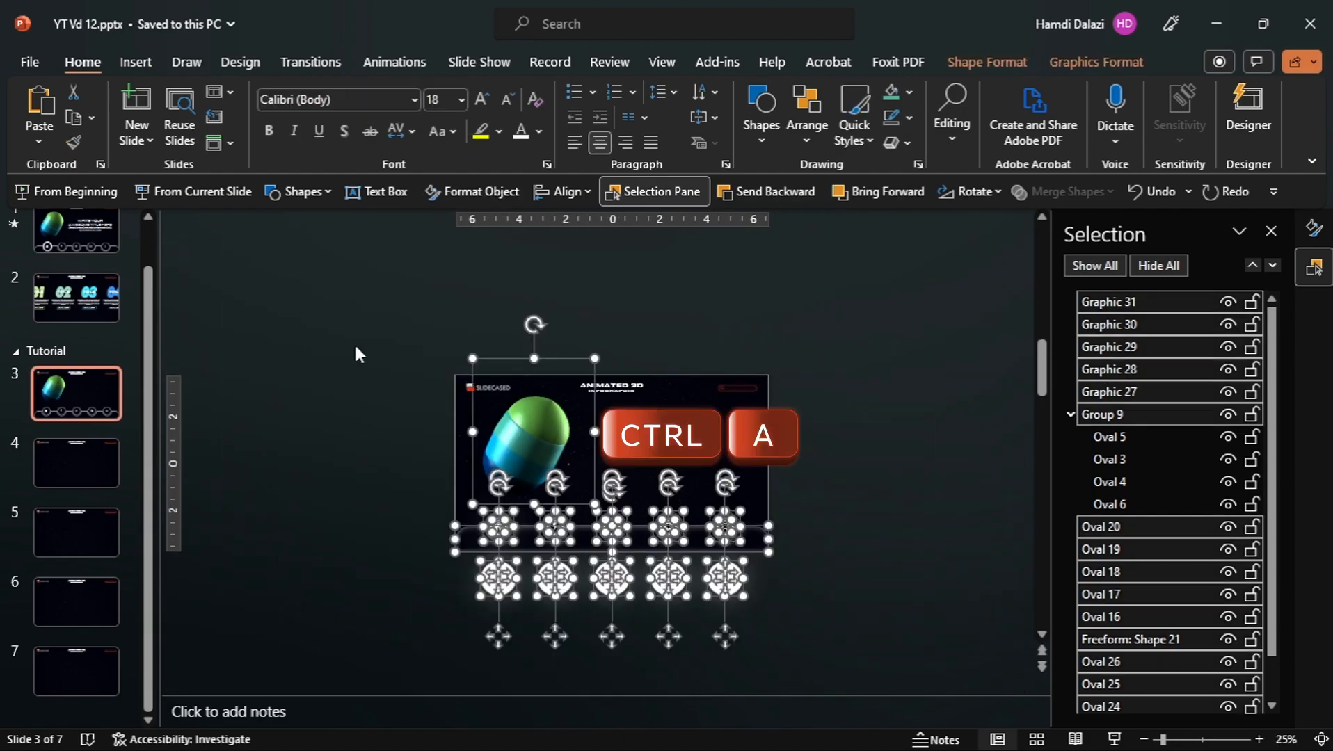
key(ctrl+c)
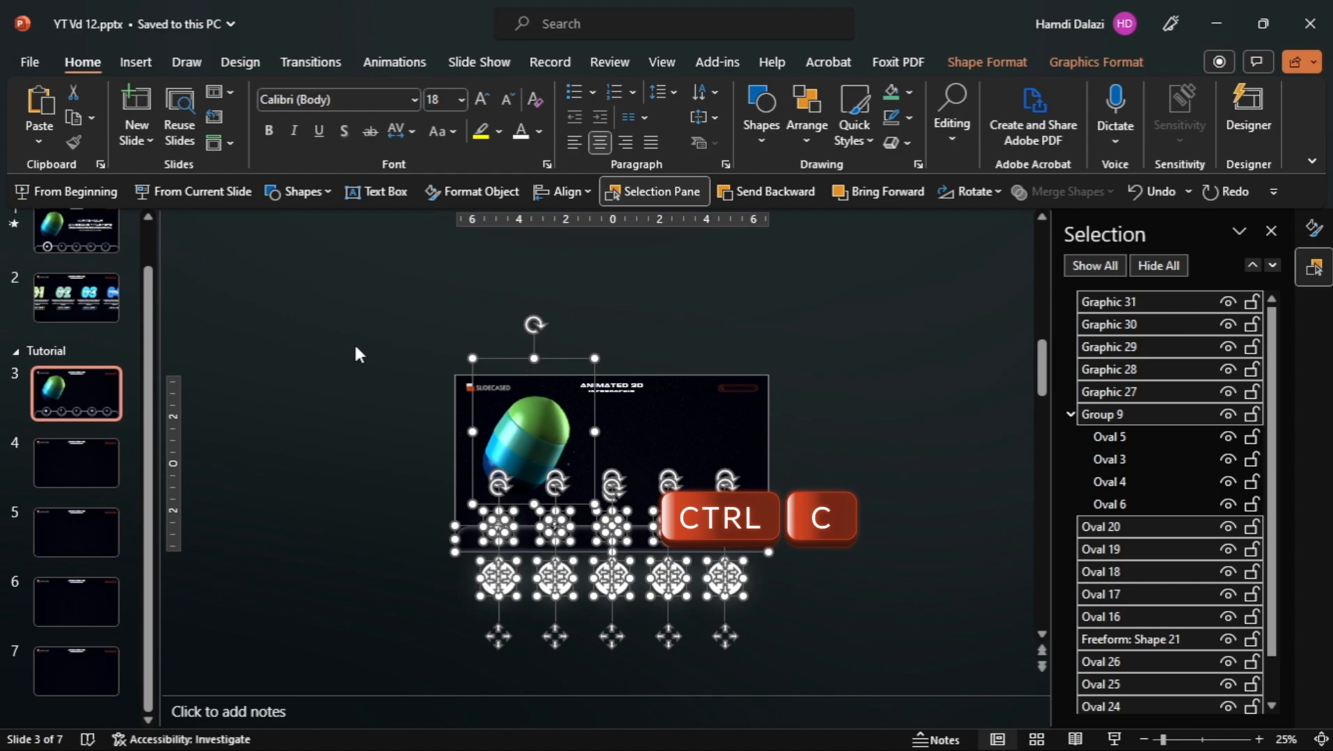
Paste the copied slide 3 objects onto slides 4, 5, 6 and 7.
click(100, 455)
key(ctrl+v)
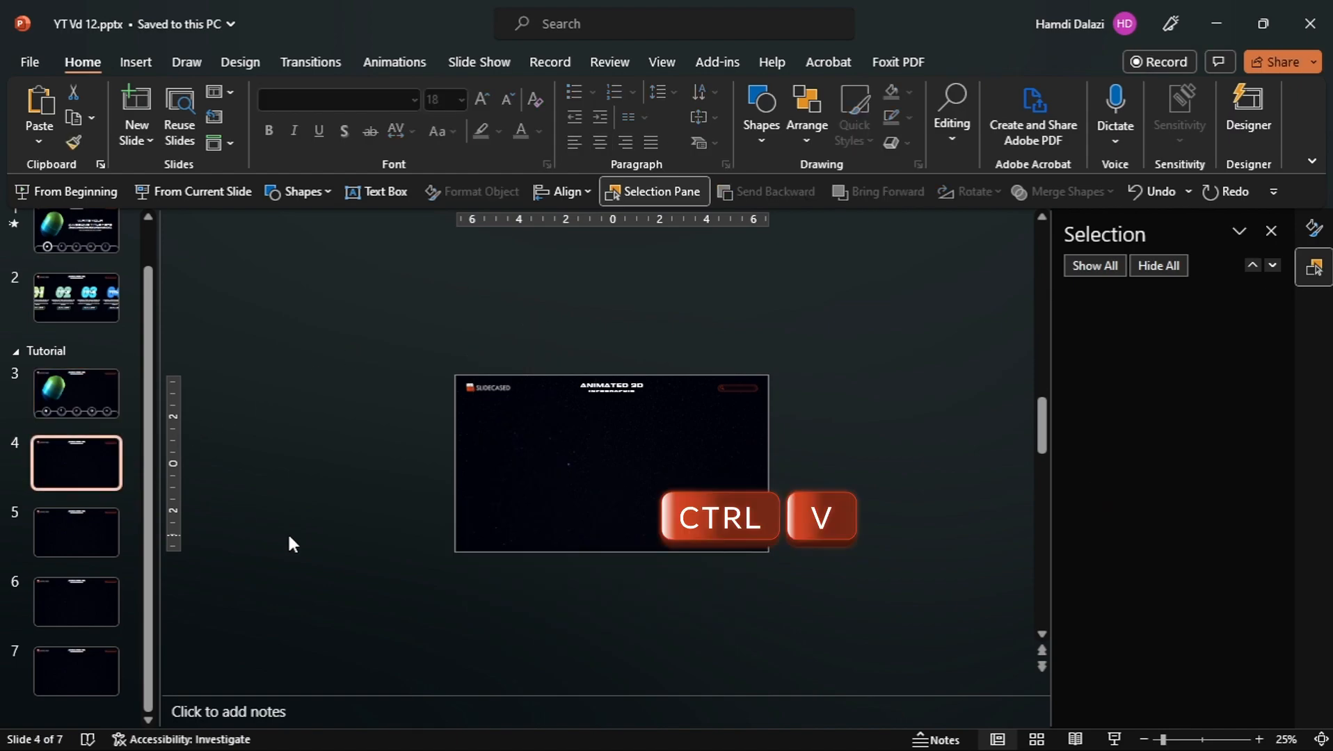
click(72, 555)
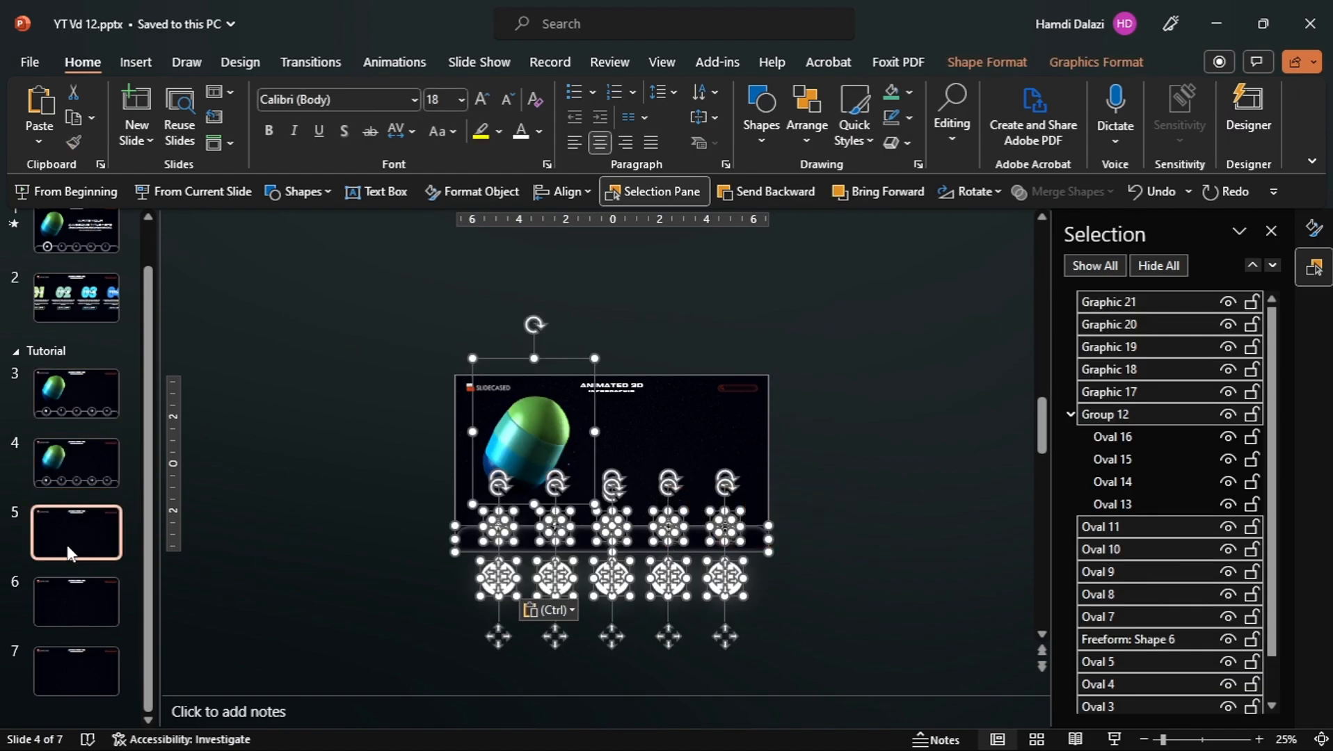
key(ctrl+v)
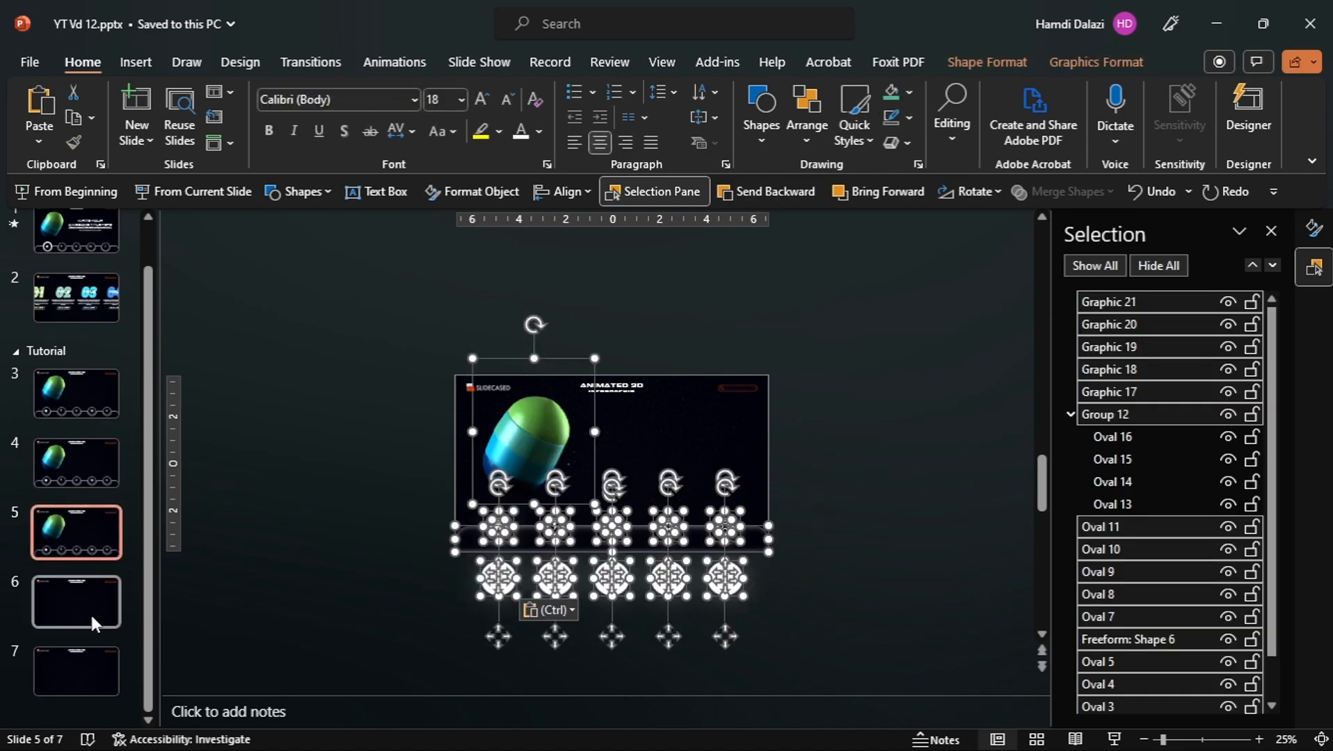
click(90, 612)
key(ctrl+v)
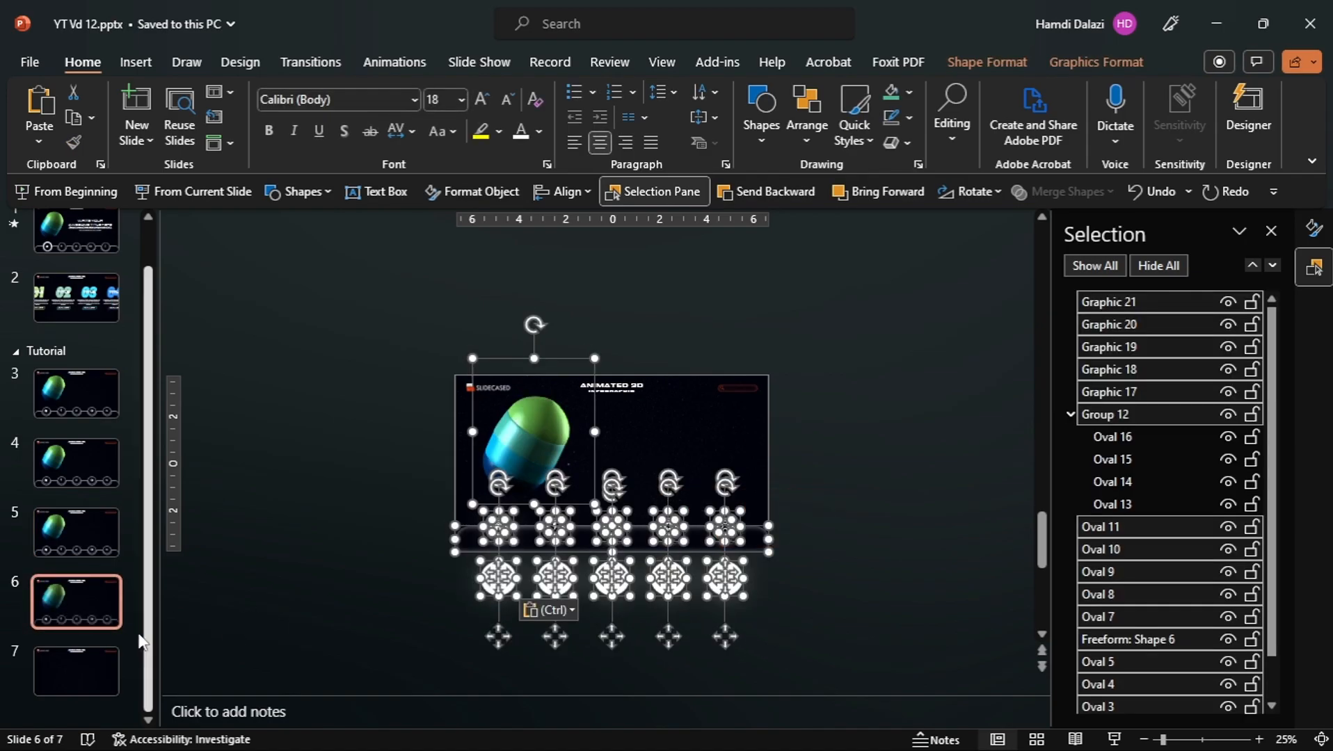
click(96, 657)
key(ctrl+v)
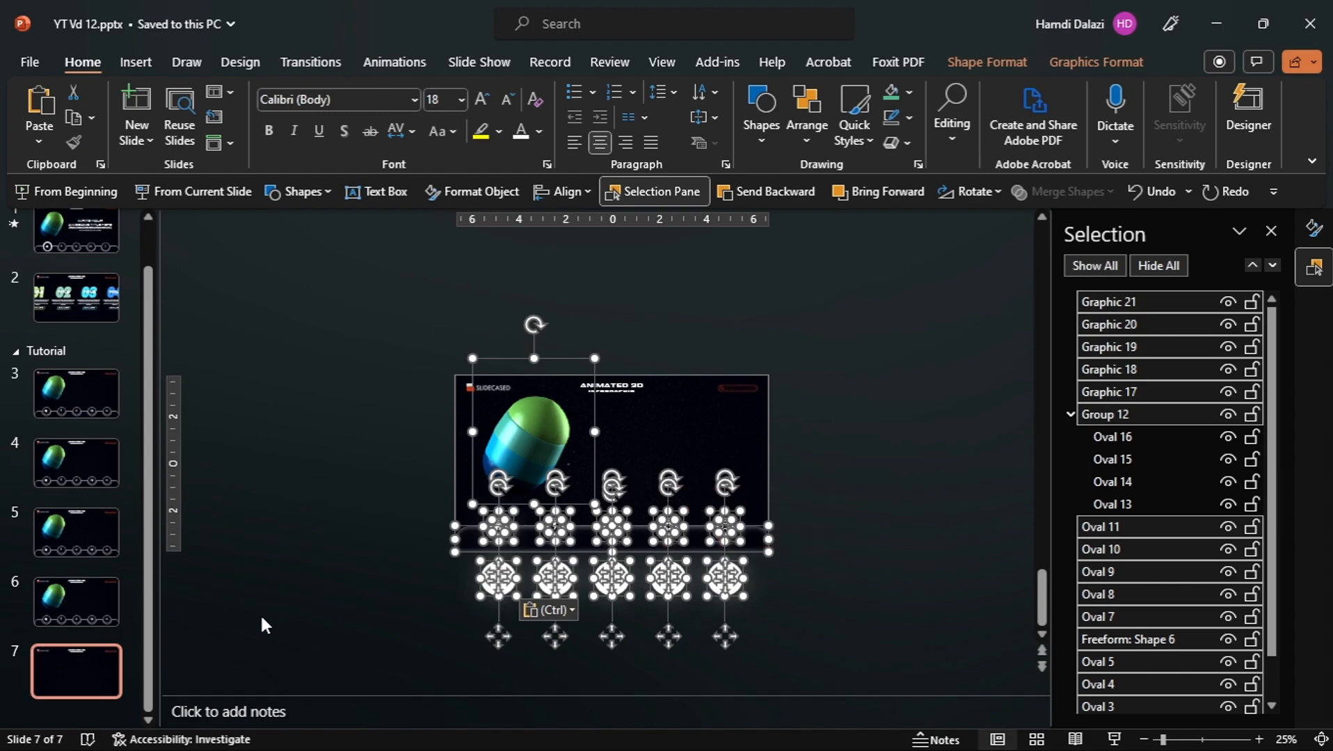
On slide 3, move the first white circle straight up so it sits behind the home icon's button.
click(81, 394)
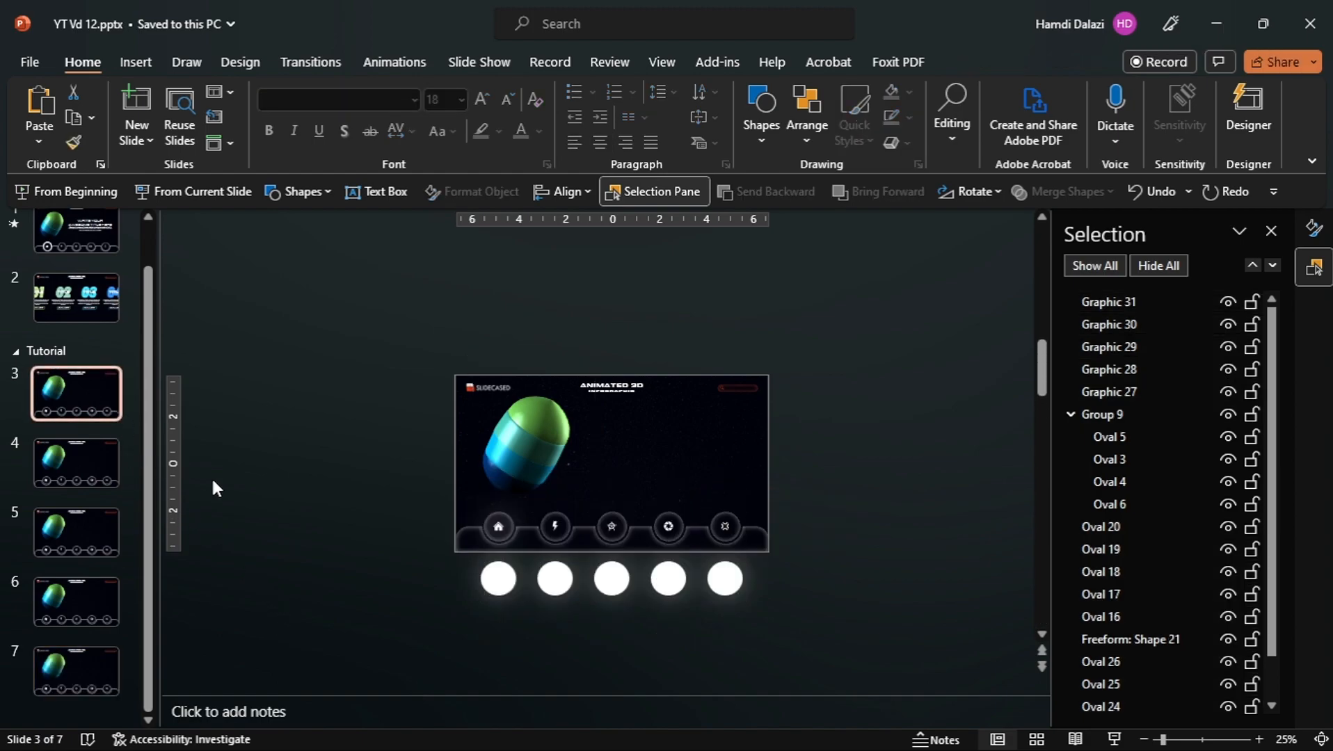
scroll(471, 577, up, 4)
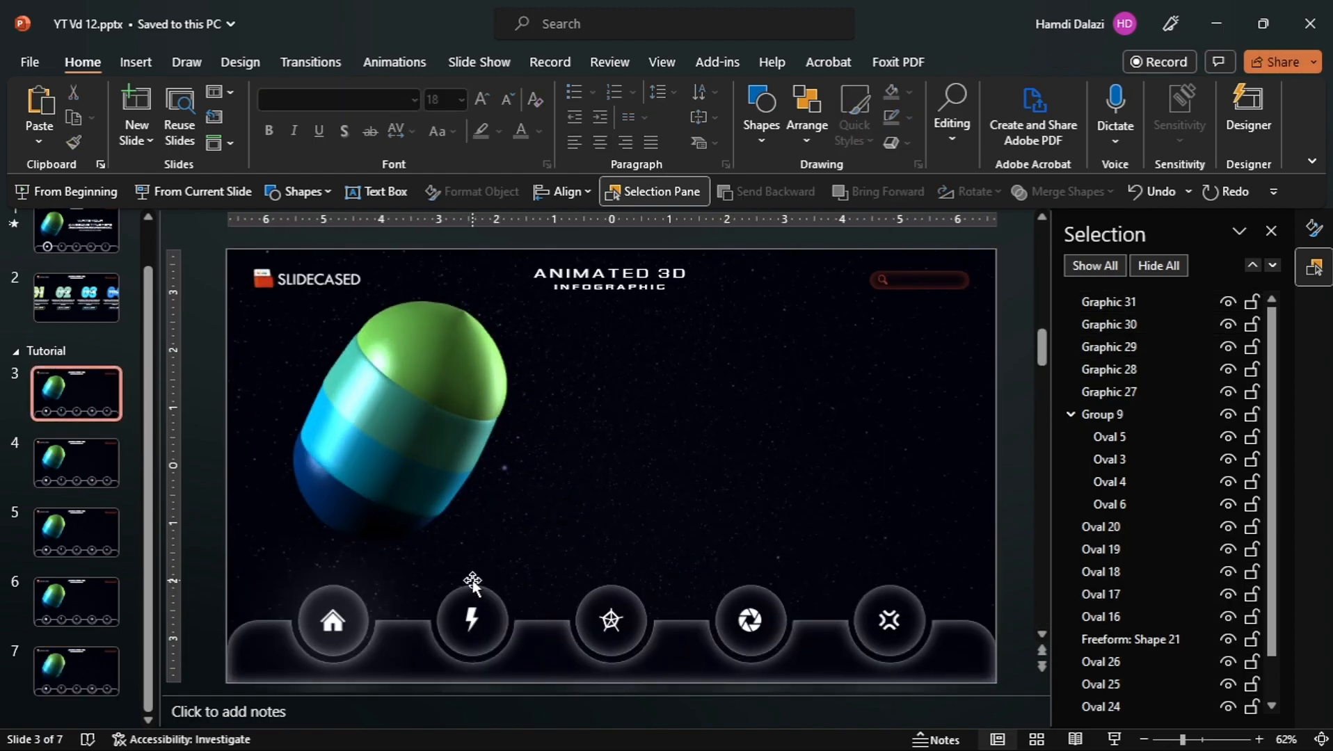
scroll(473, 580, down, 1)
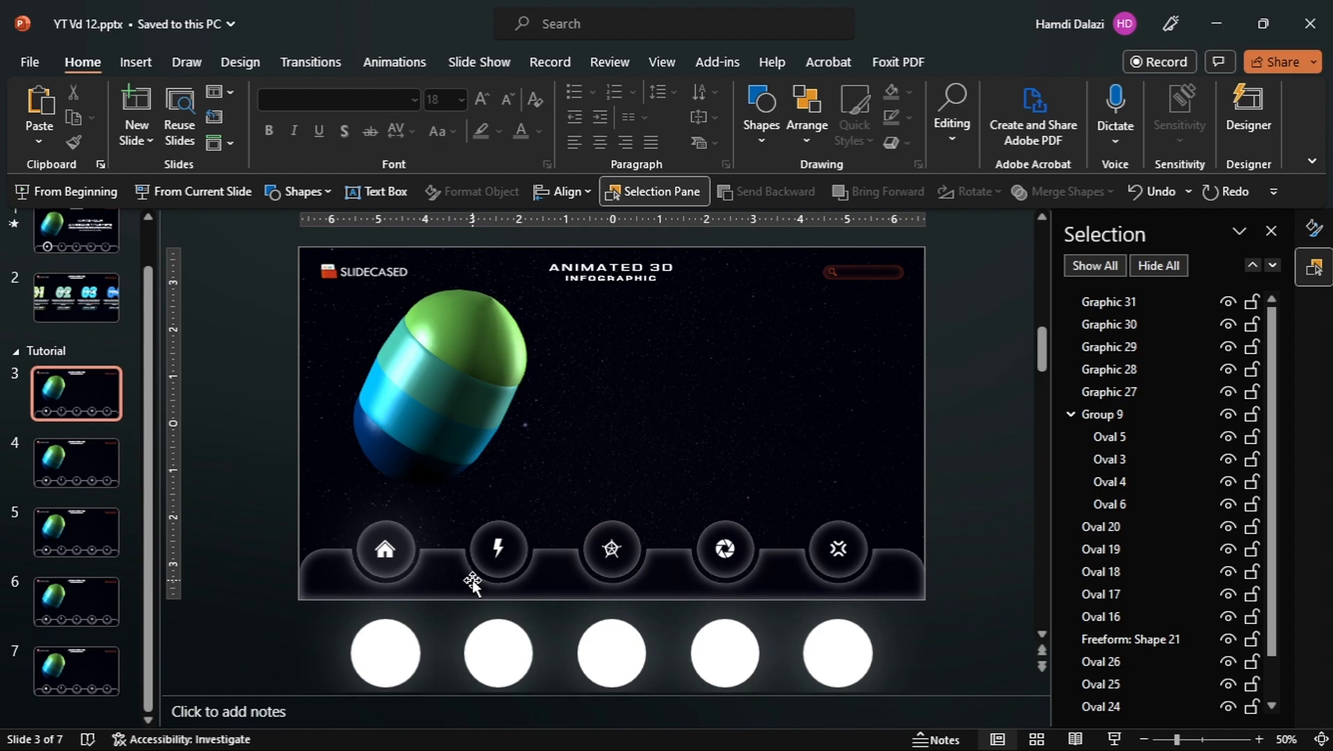
click(392, 652)
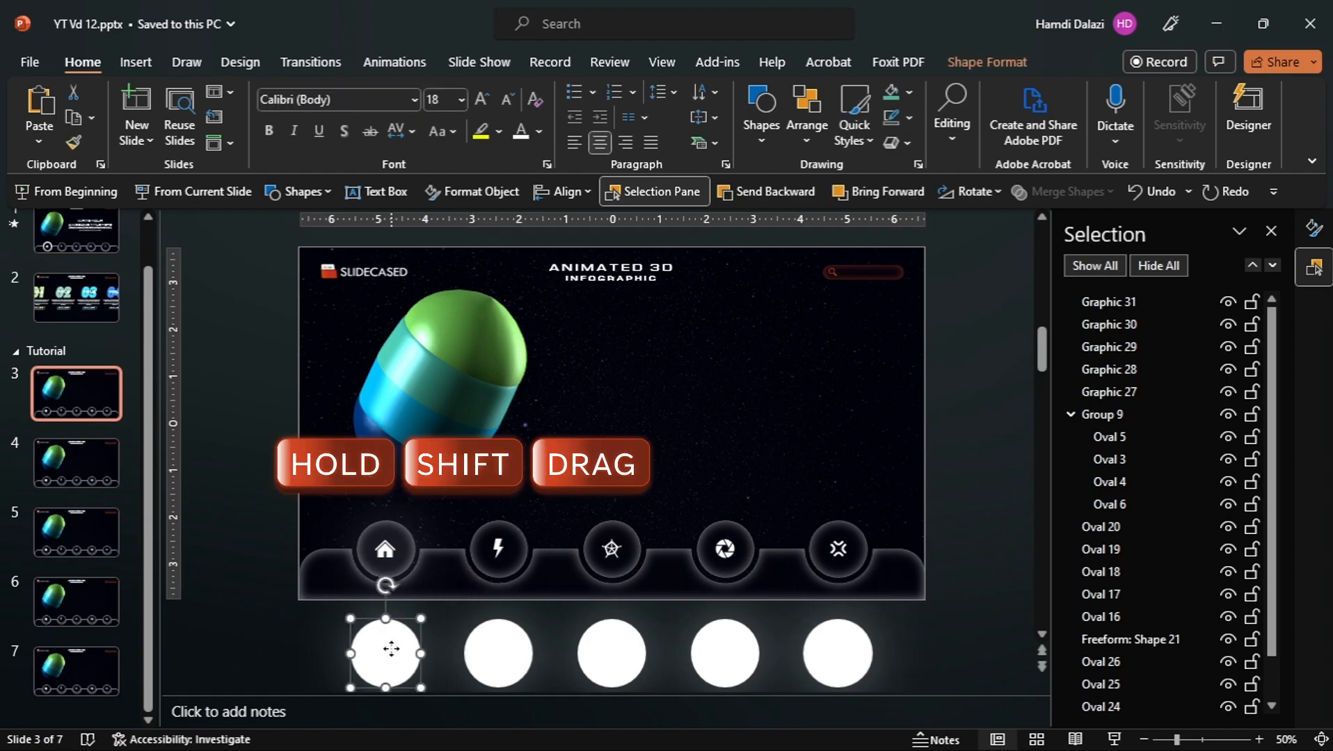
drag(391, 648, 393, 552)
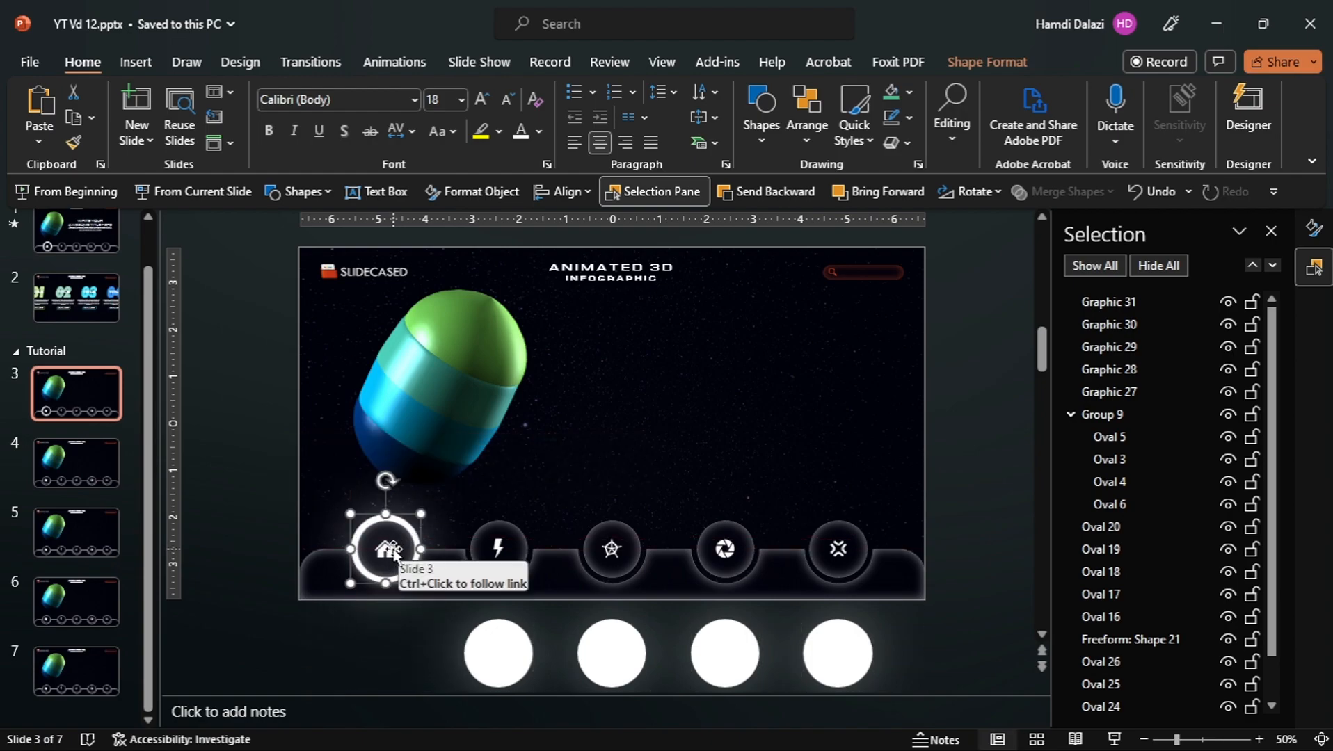
Set the home icon's height to 0.8" on slide 3.
scroll(393, 551, up, 3)
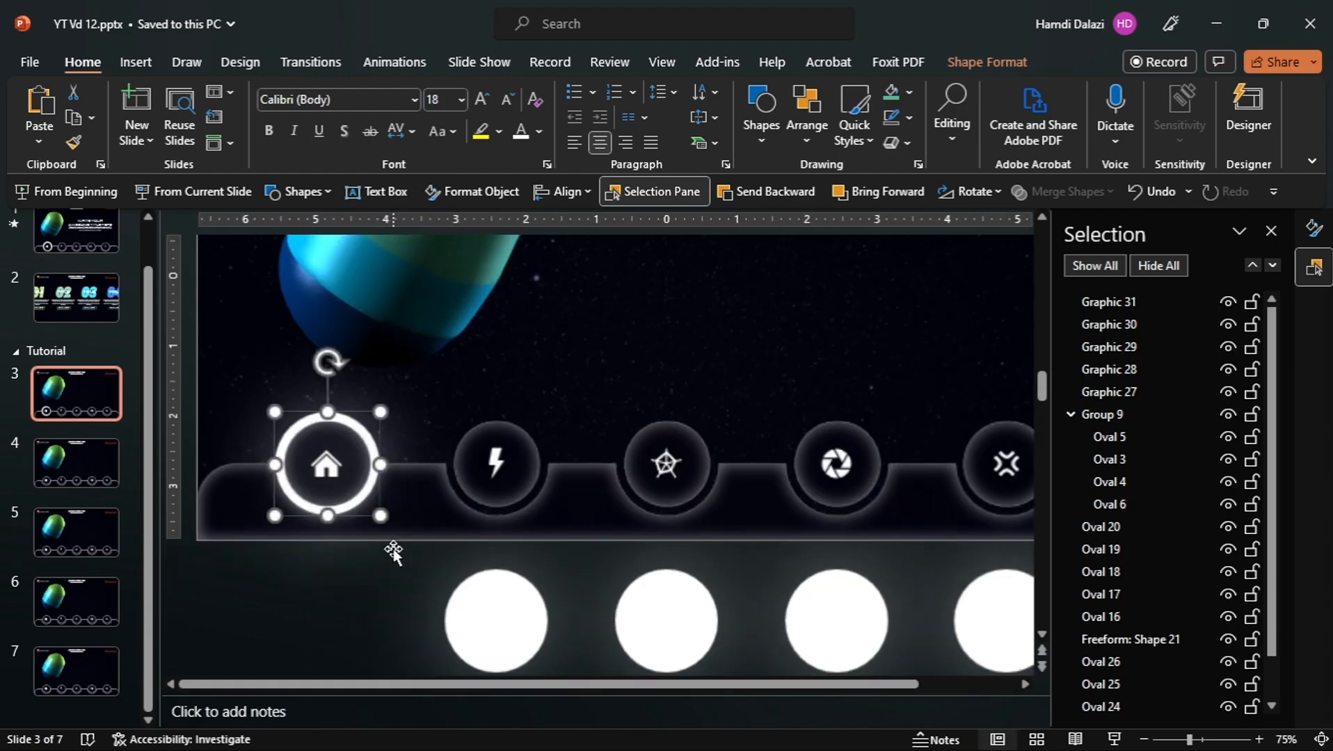
click(332, 467)
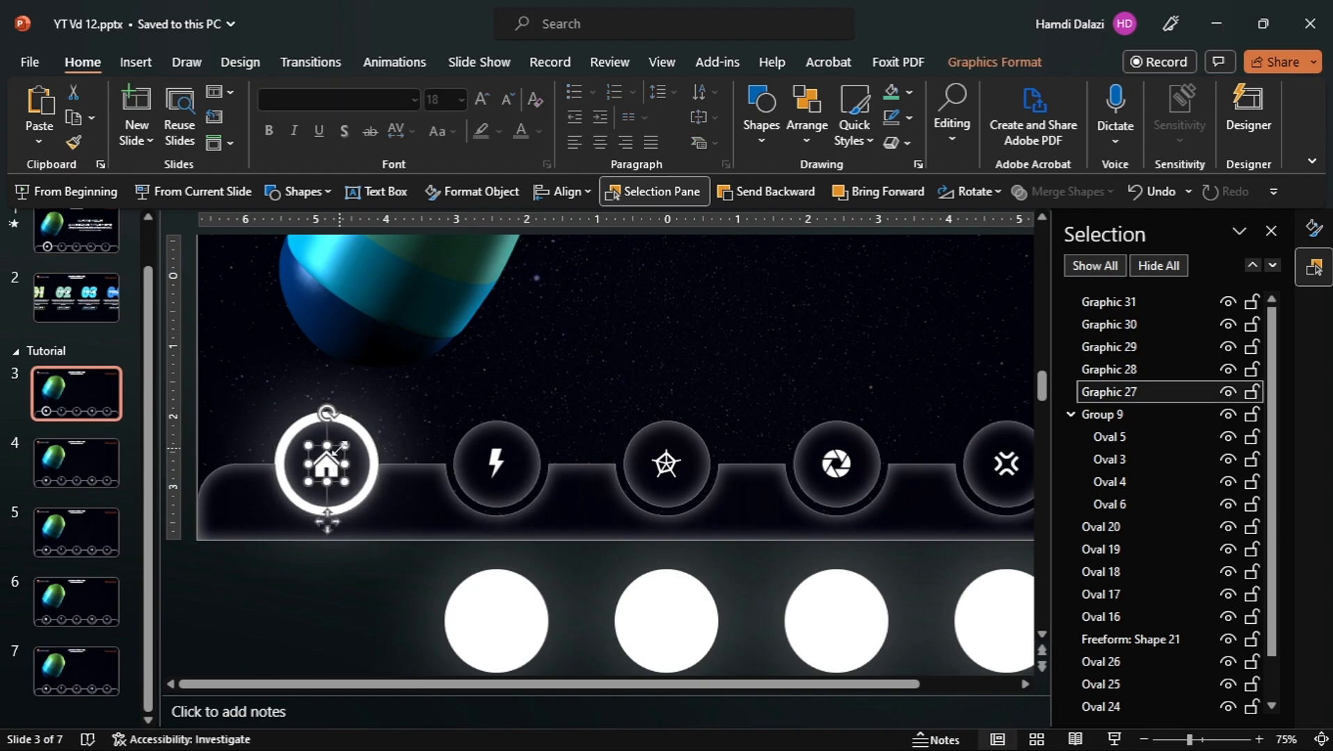
click(974, 64)
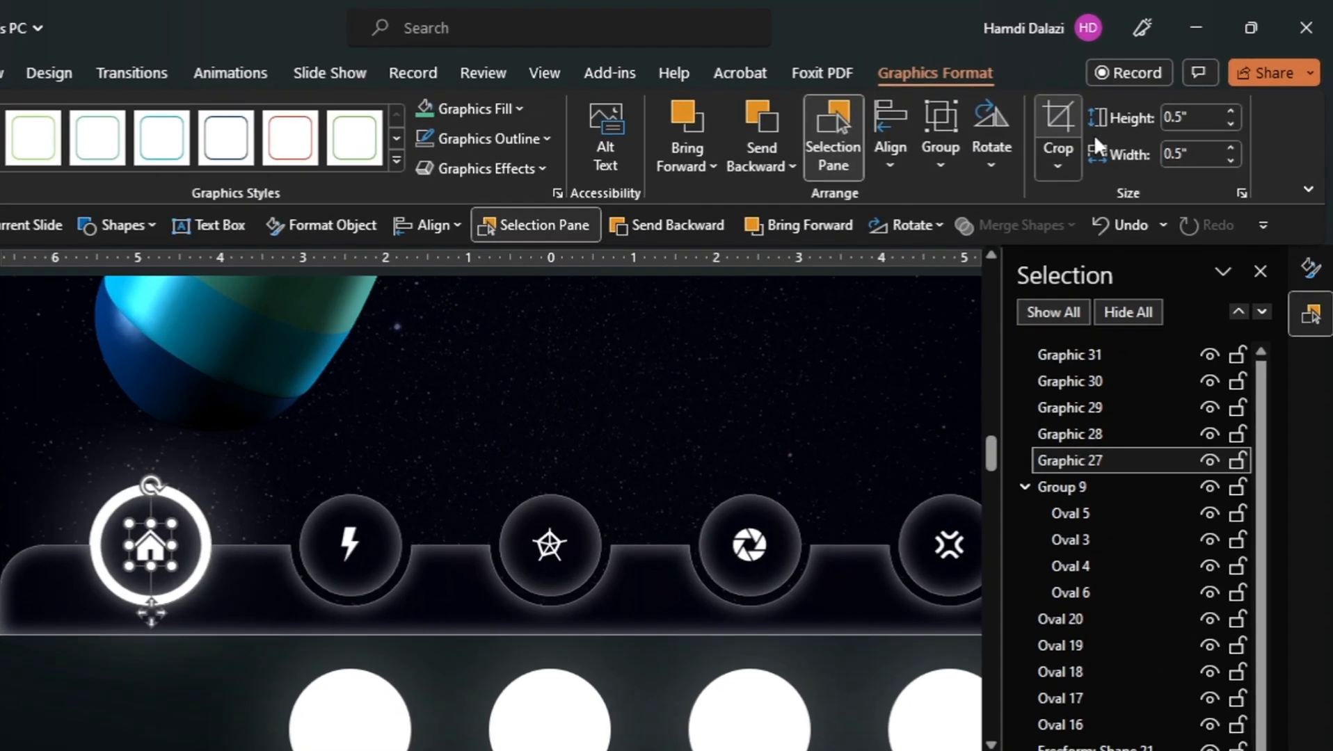
click(1215, 108)
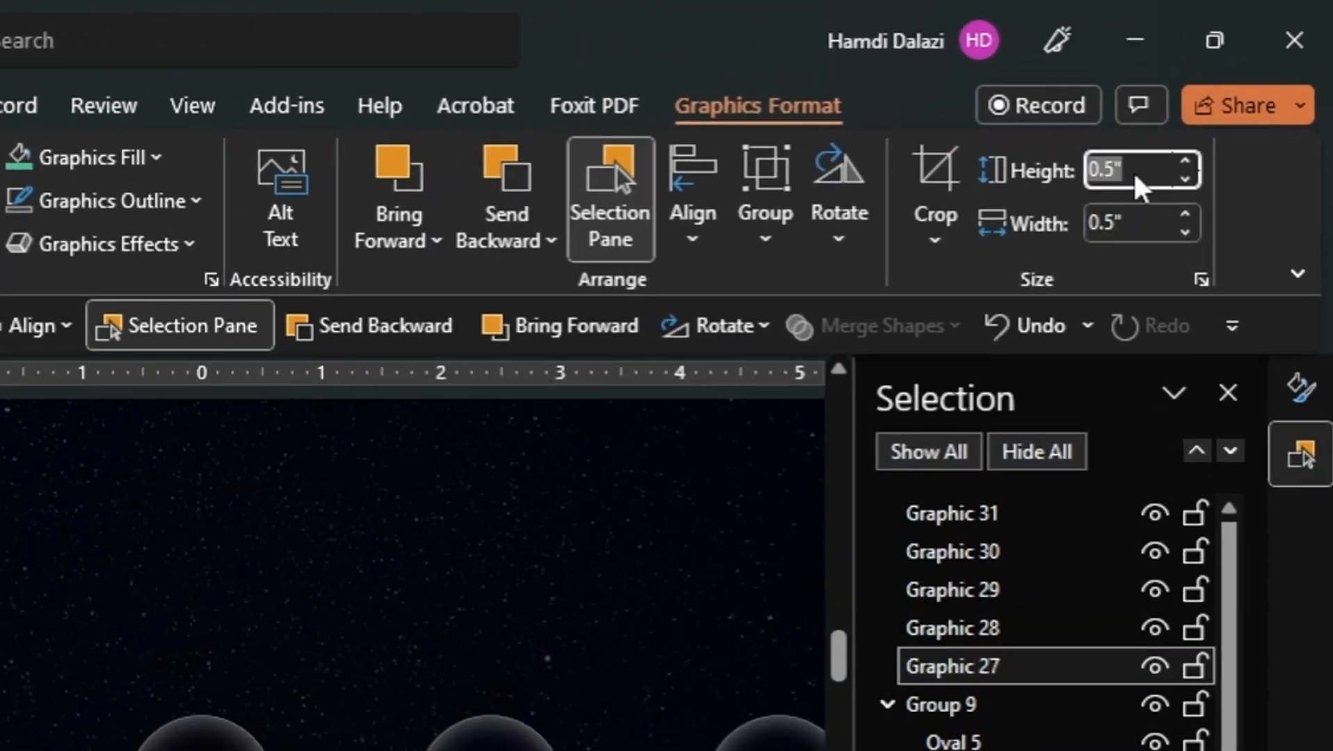
key(BackSpace)
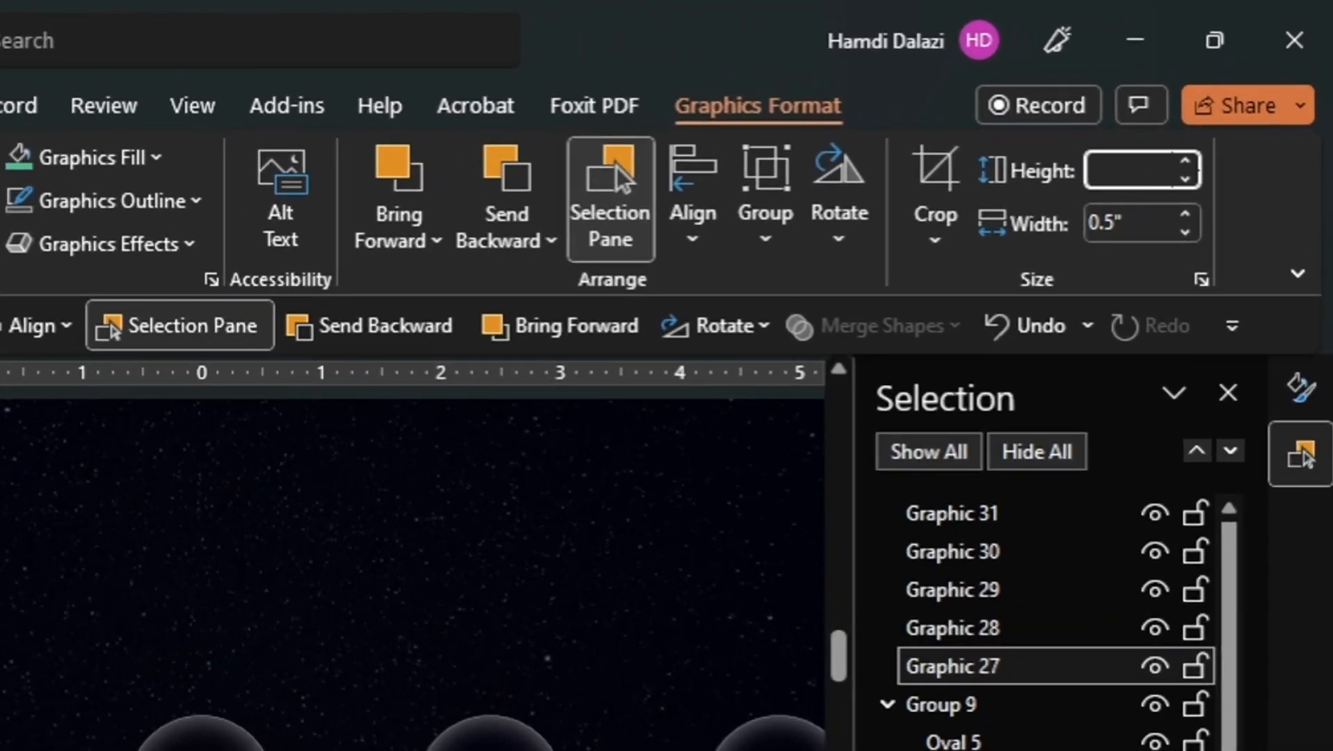
text(0.8)
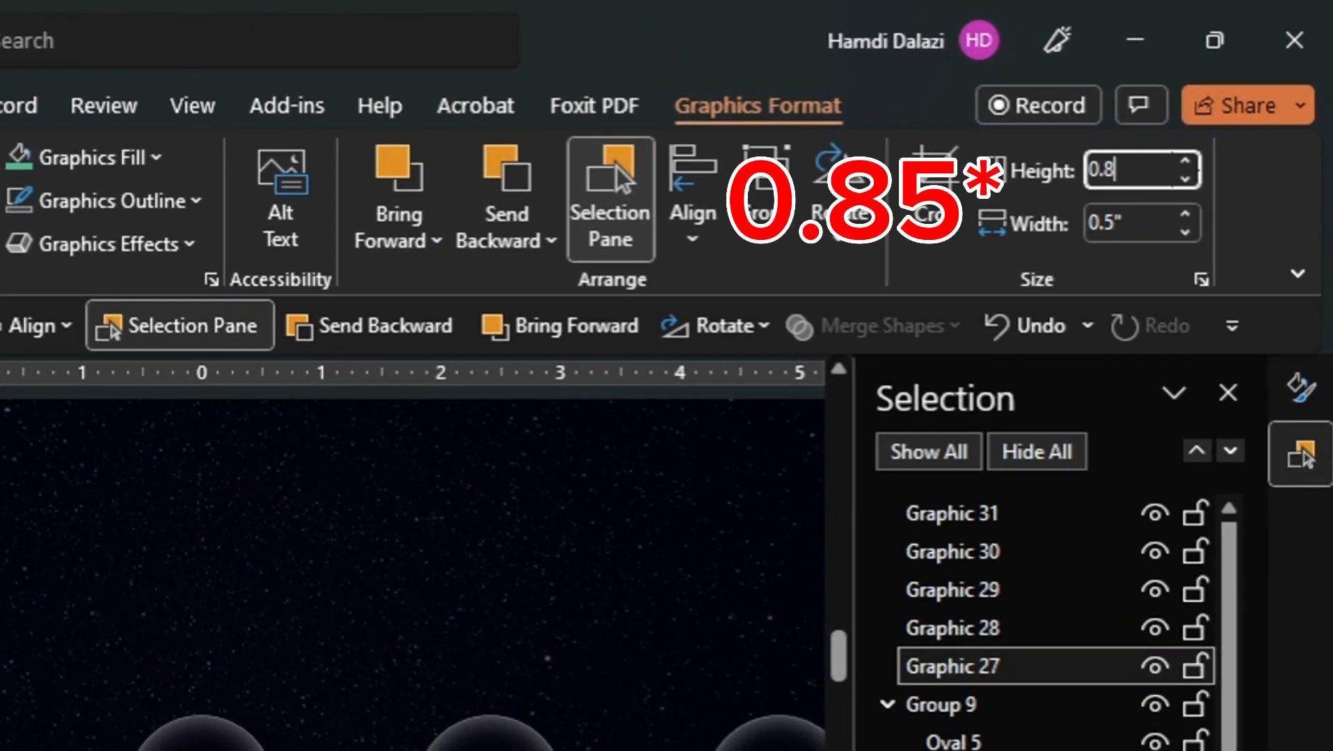
key(Return)
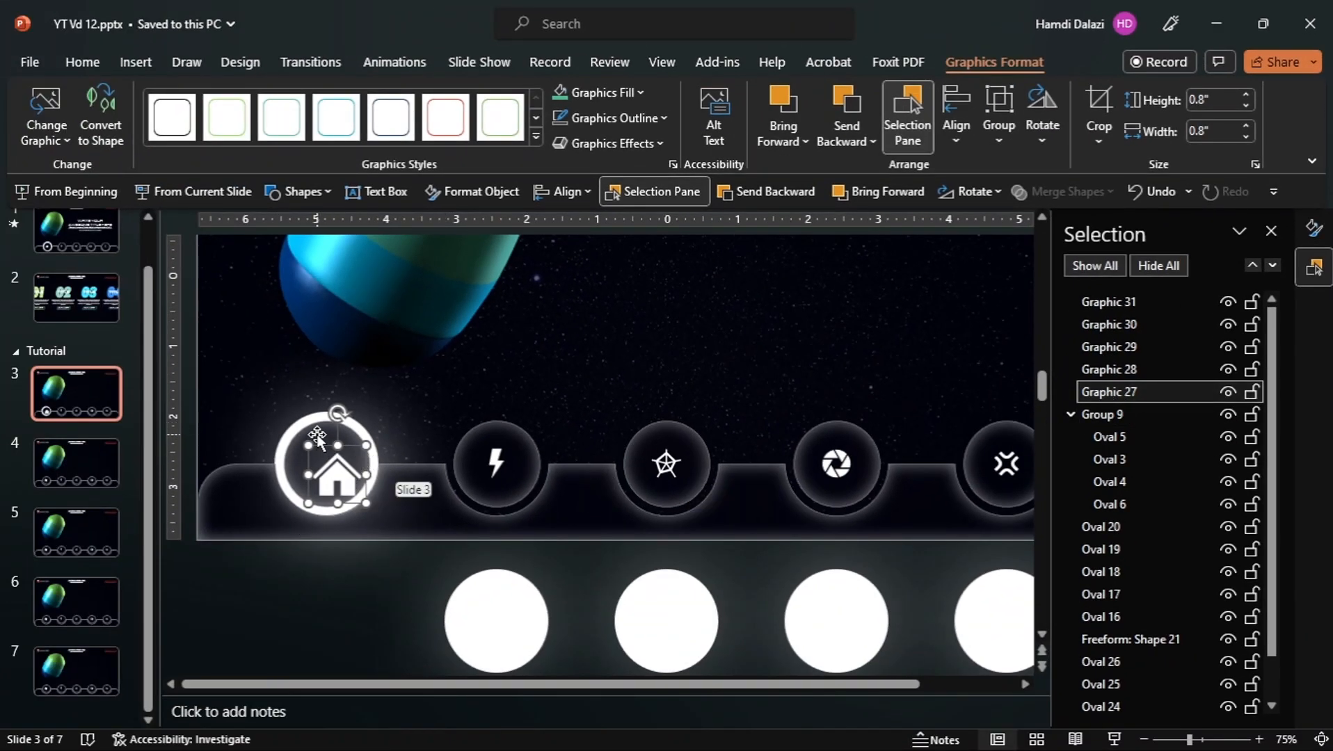
Center the home icon inside its round button by aligning it with Oval 16 using Align Center and Align Middle.
drag(337, 462, 327, 464)
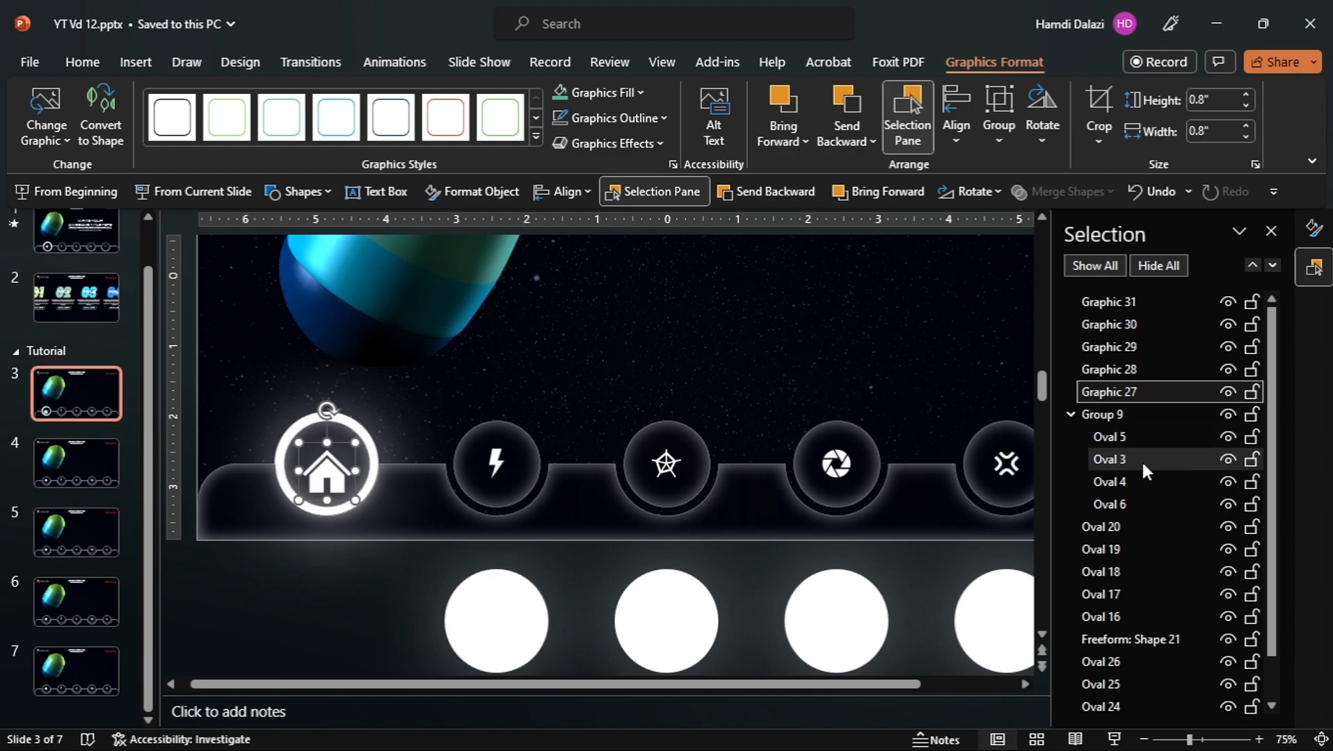
scroll(1274, 498, down, 2)
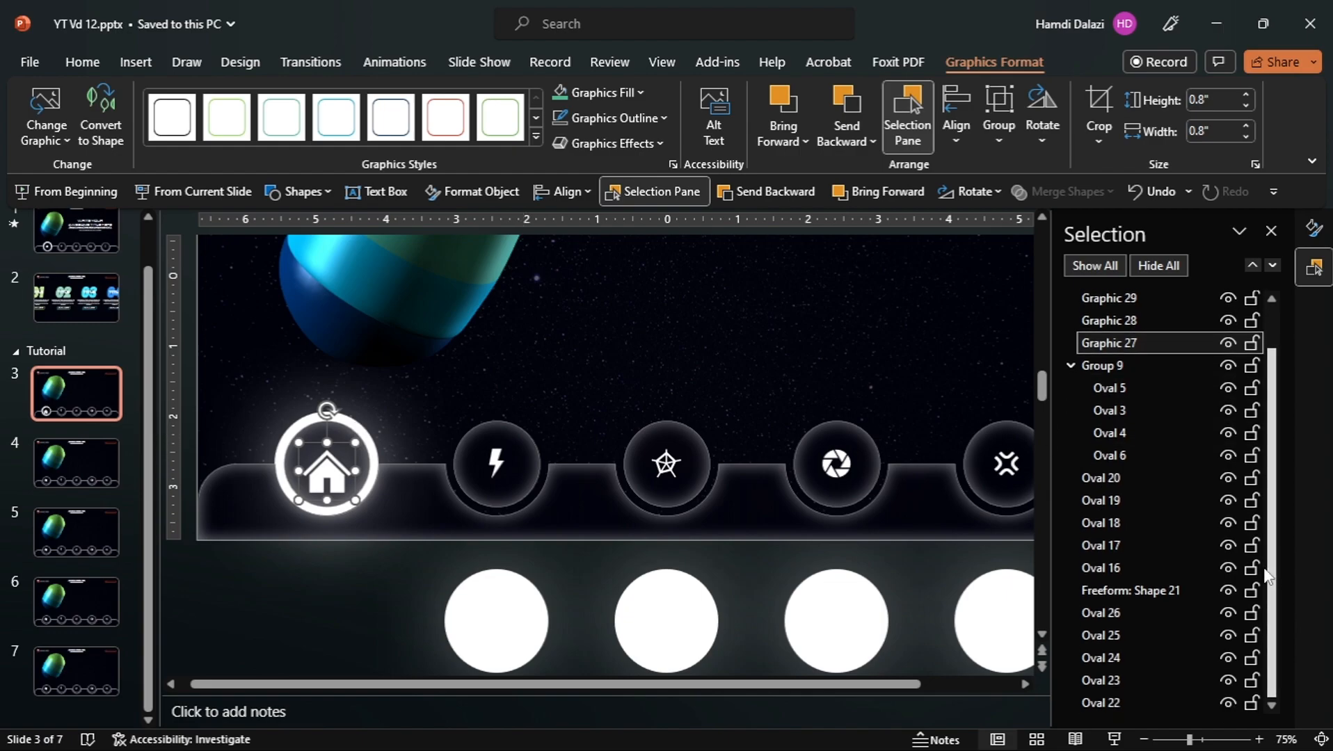
ctrl+click(1130, 568)
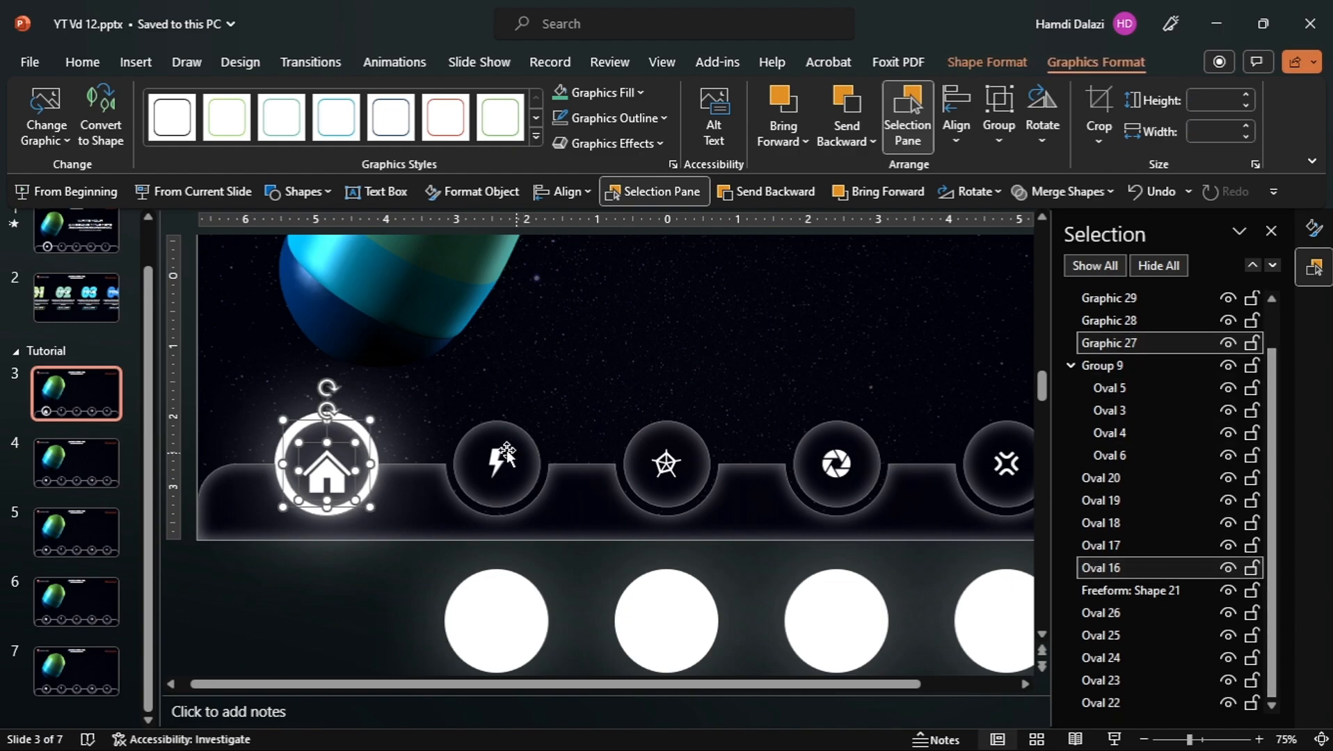
click(565, 202)
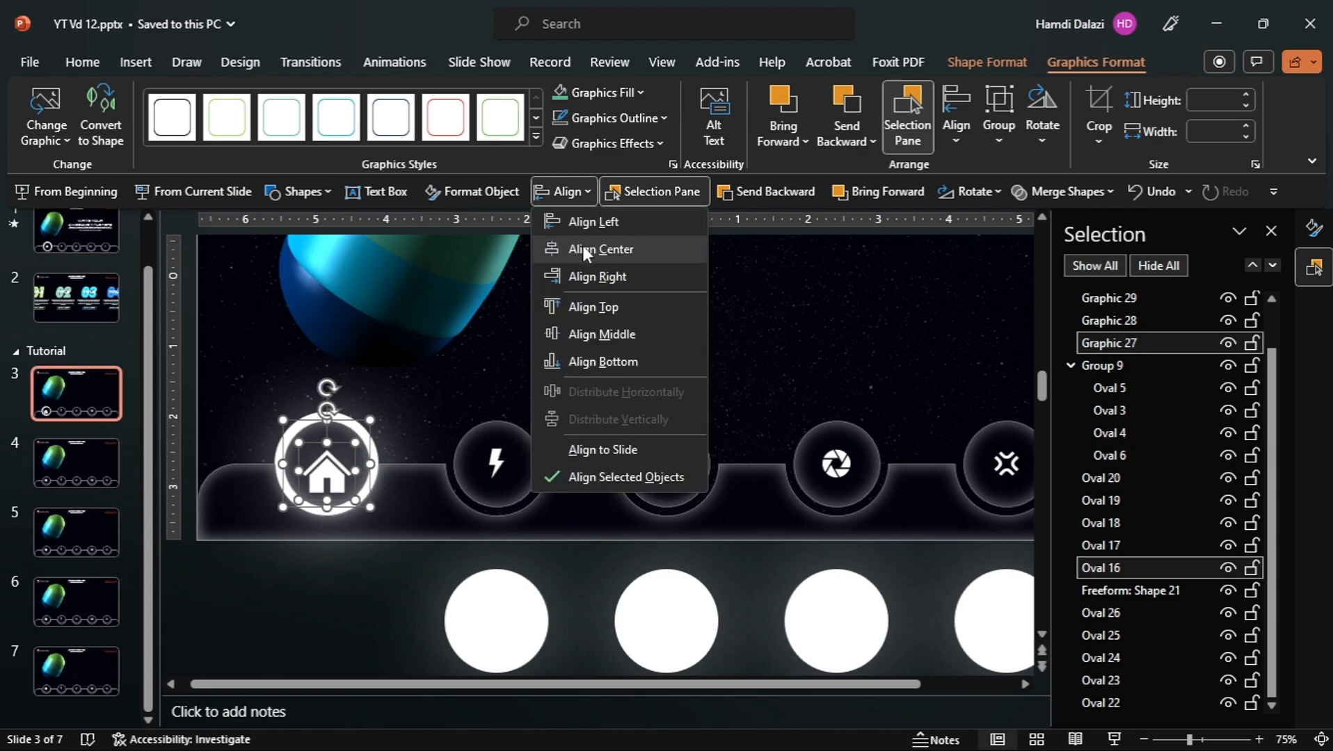
click(583, 245)
click(565, 191)
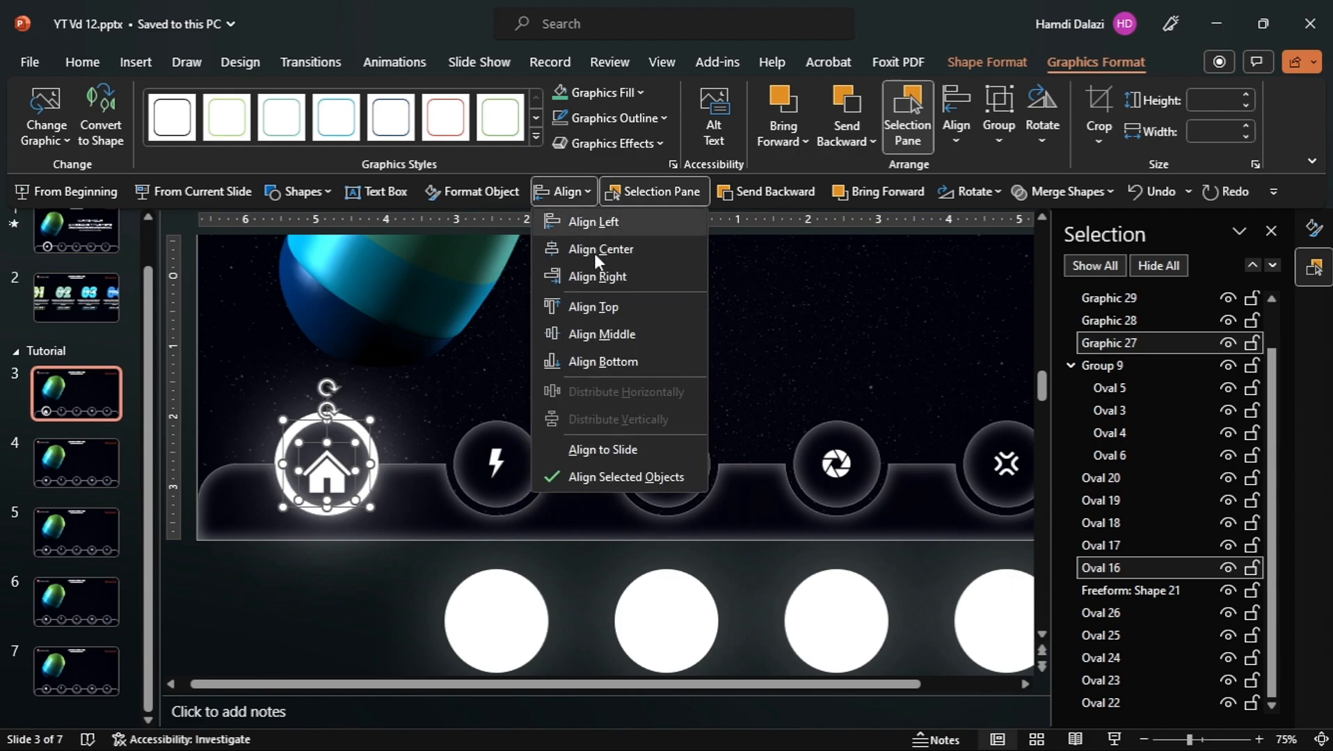
click(616, 329)
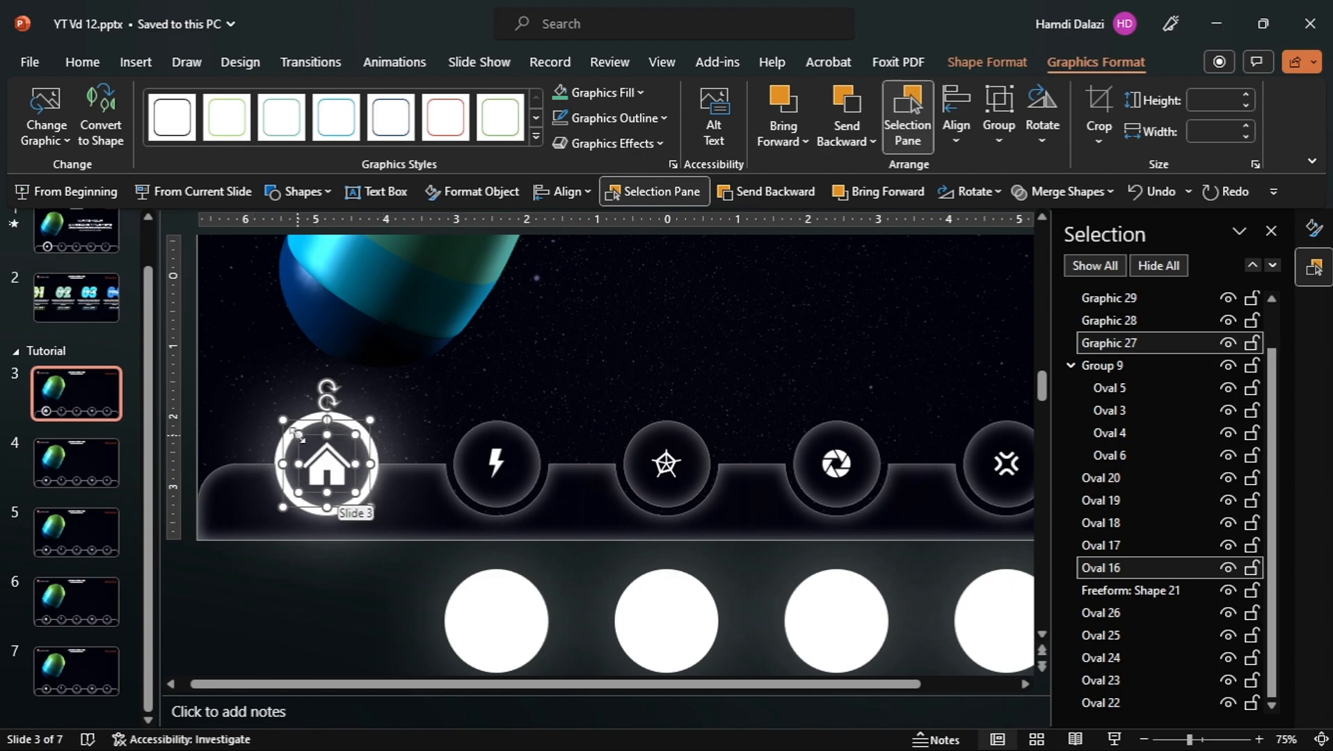
key(Escape)
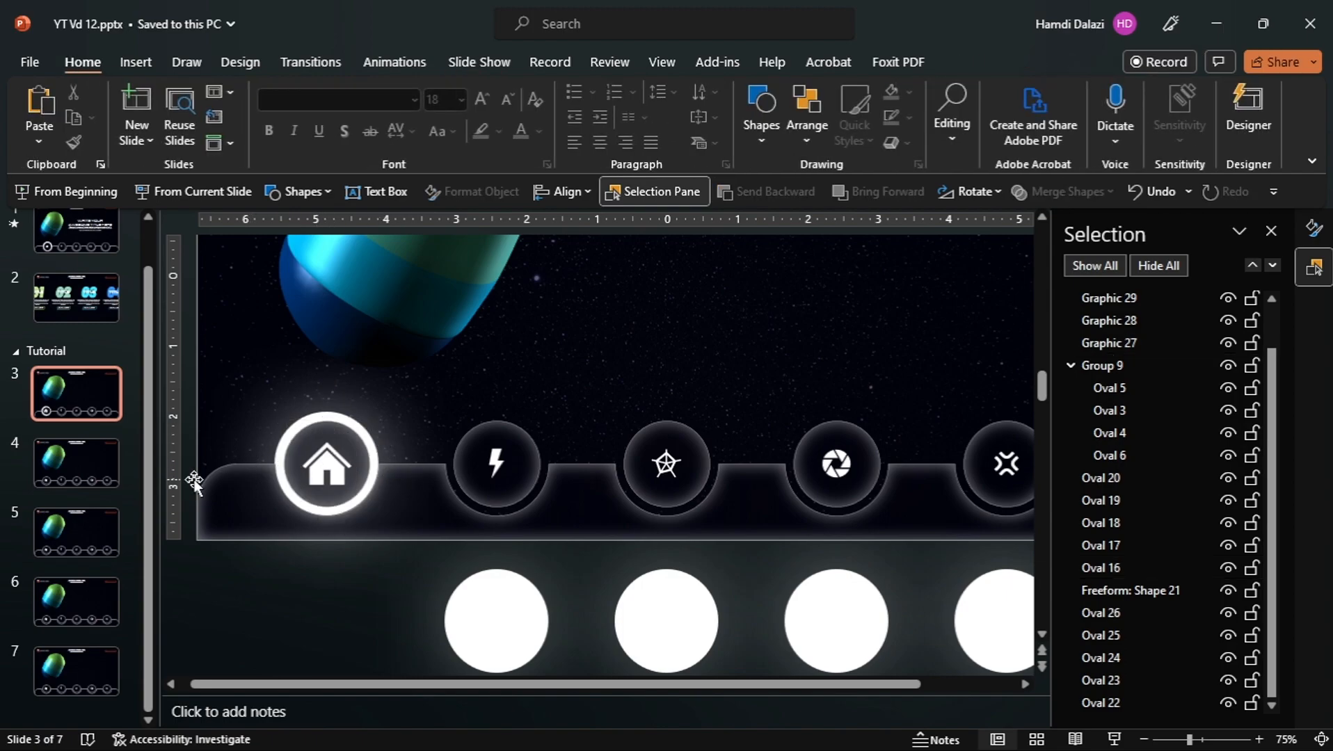
On slide 4, move the second white circle straight up so it sits behind the lightning icon's button.
click(86, 460)
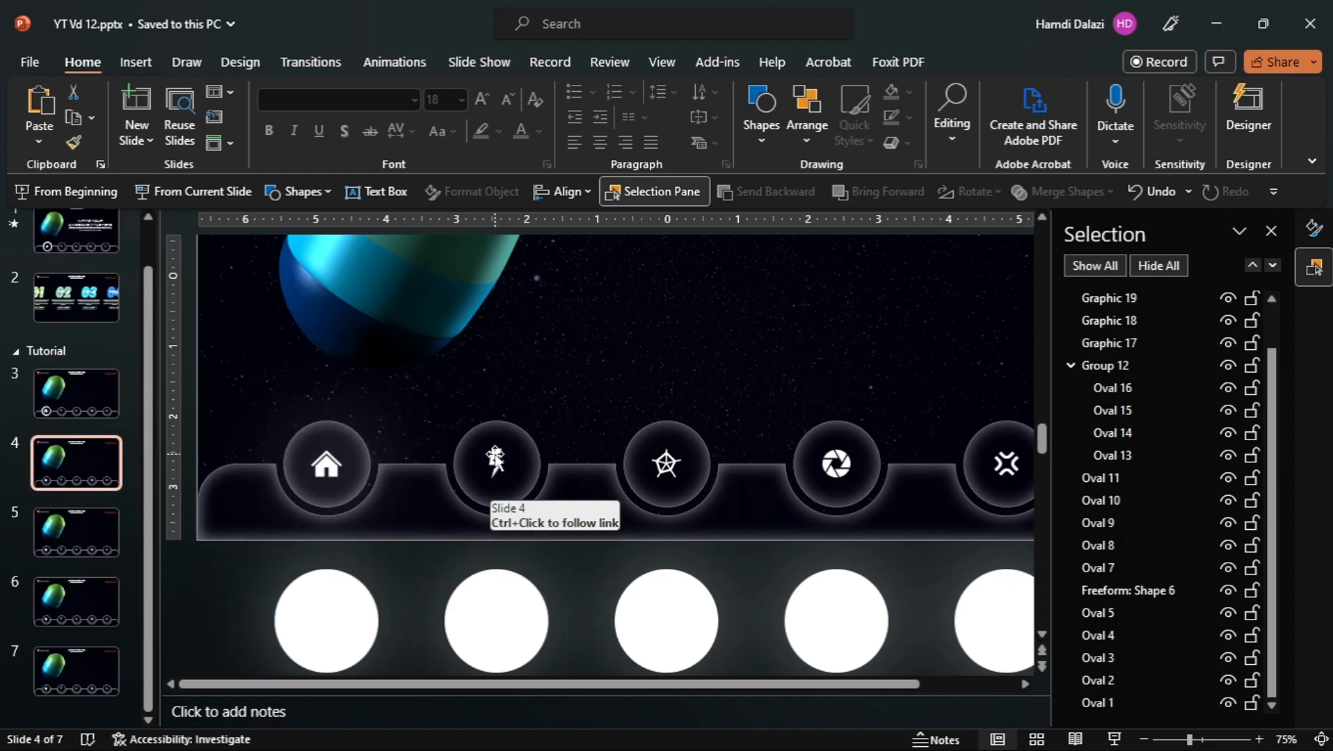
drag(496, 628, 506, 467)
key(Escape)
Set the lightning icon's height to 0.85" on slide 4.
click(498, 468)
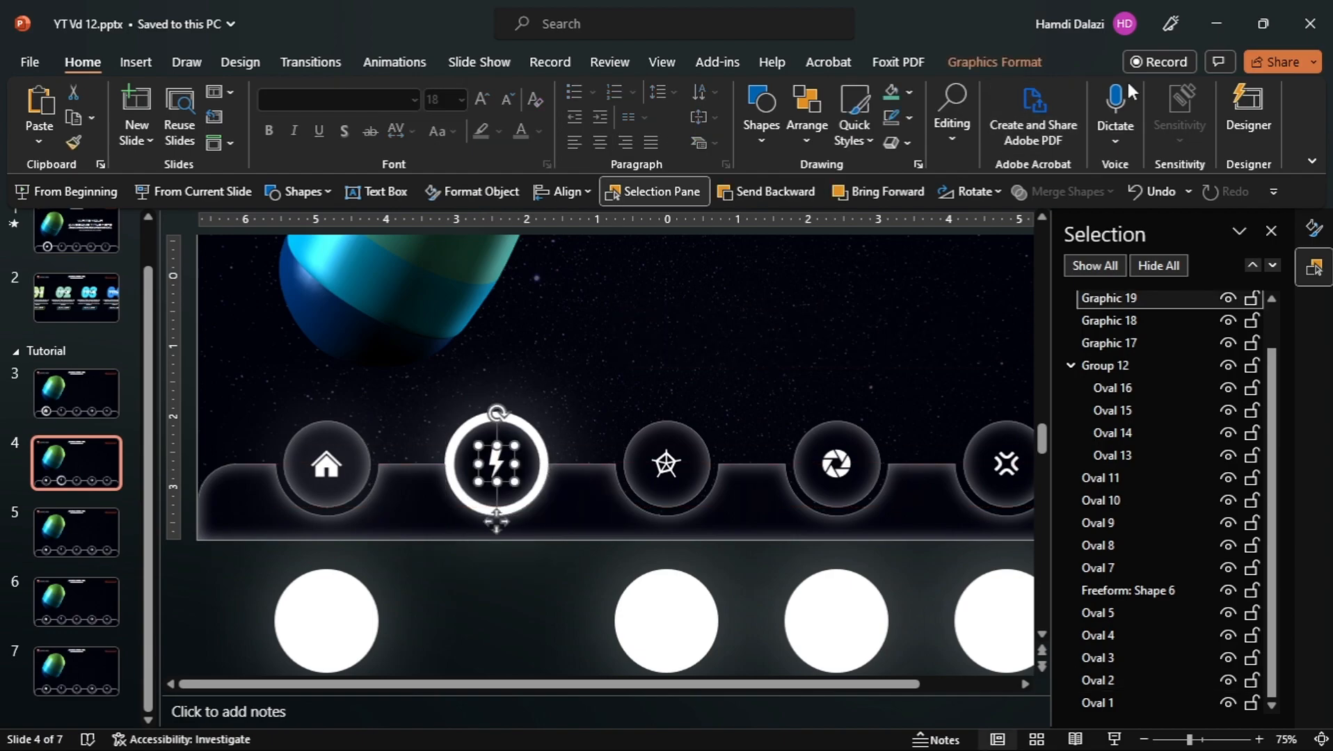
click(1034, 60)
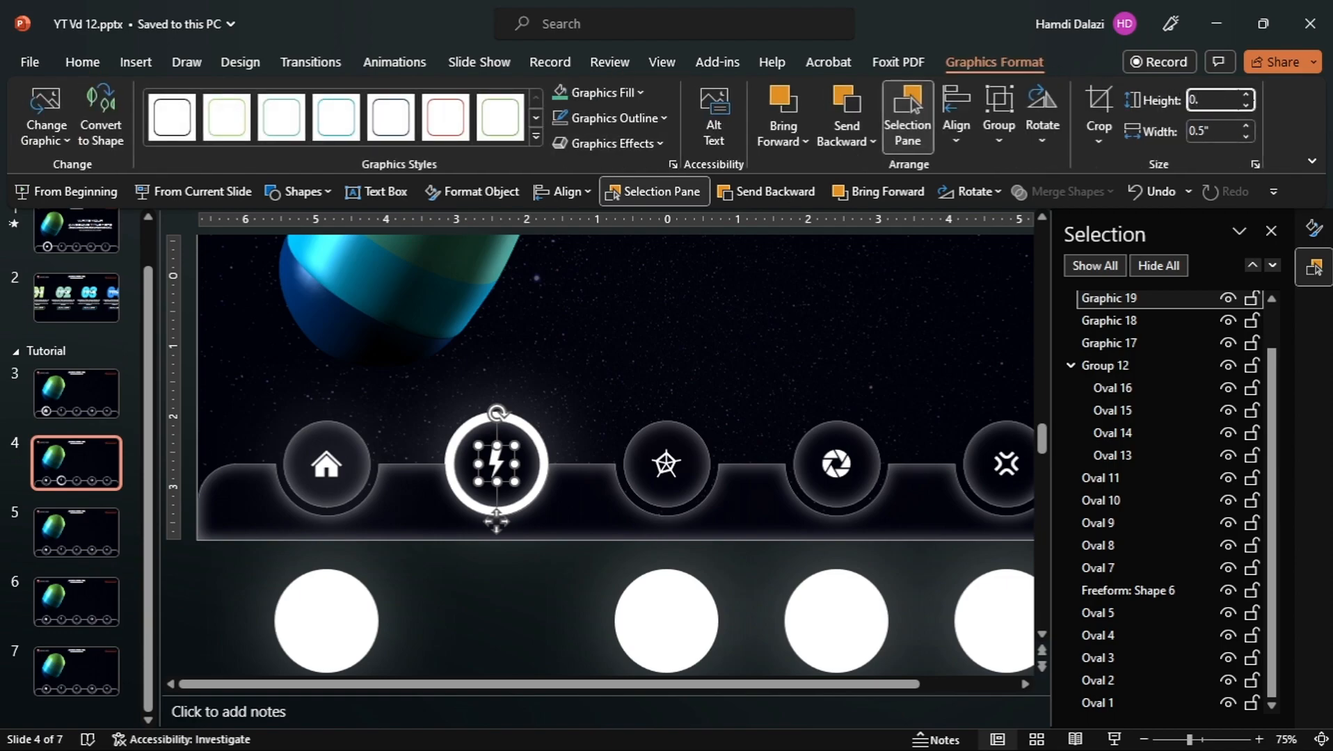
text(0.85)
key(Return)
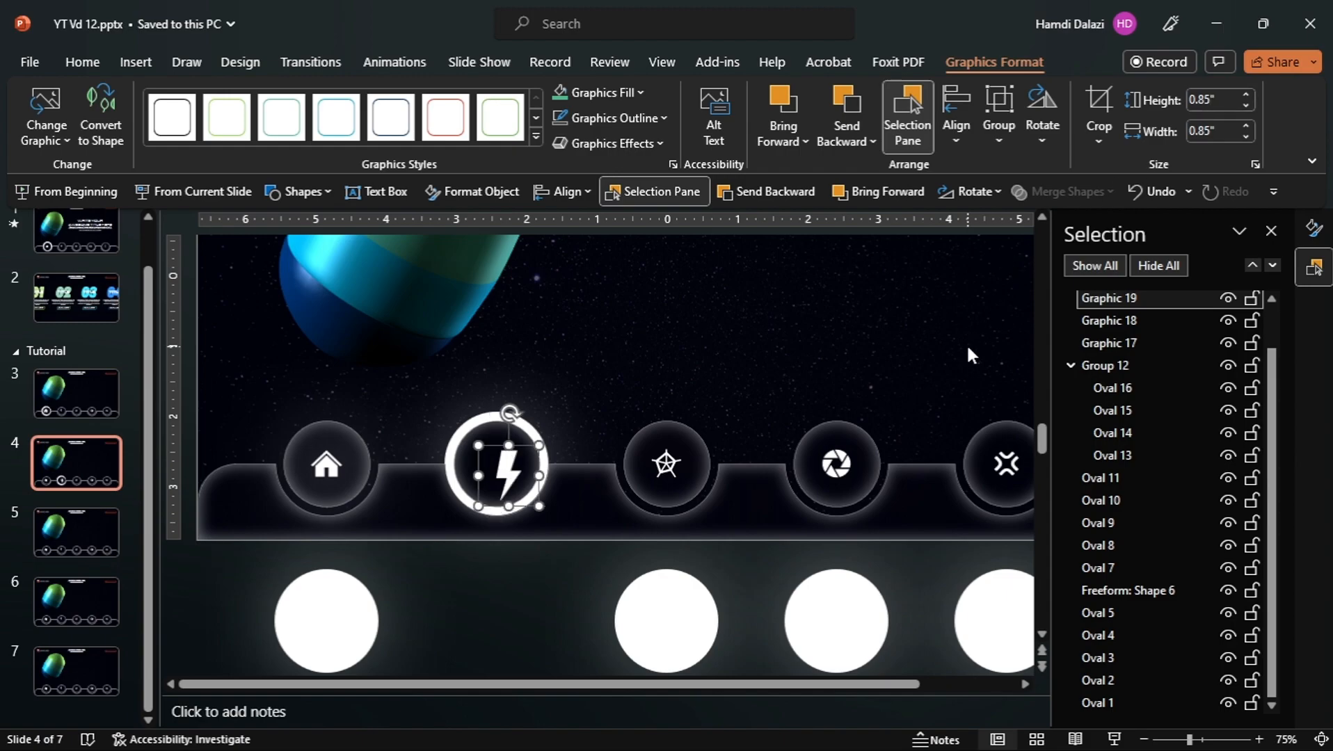
Nudge the lightning icon left and up within its button, and align it with Oval 8 using Align Center and Align Middle.
key(Left)
key(Left)
key(Left)
key(Left)
key(Left)
key(Left)
key(Left)
key(Left)
key(Left)
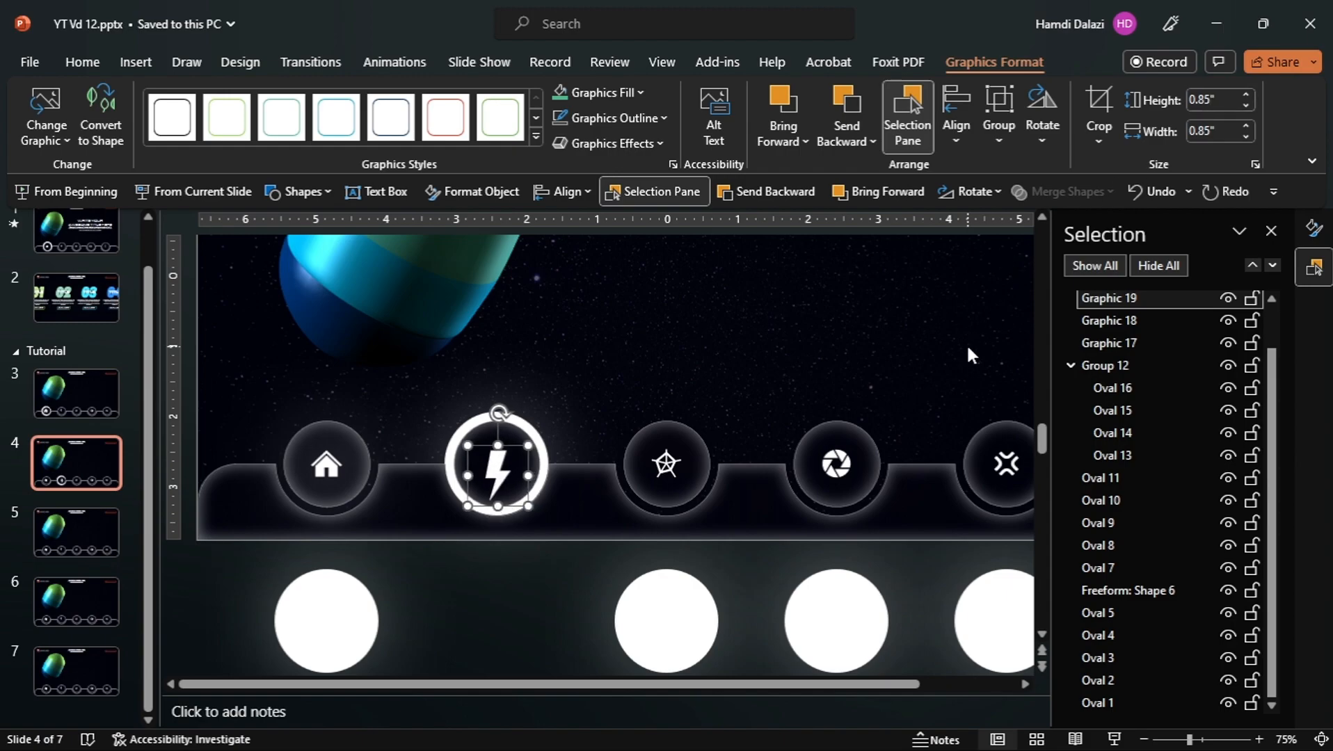
key(Up)
key(Up)
key(Up)
key(Up)
key(Up)
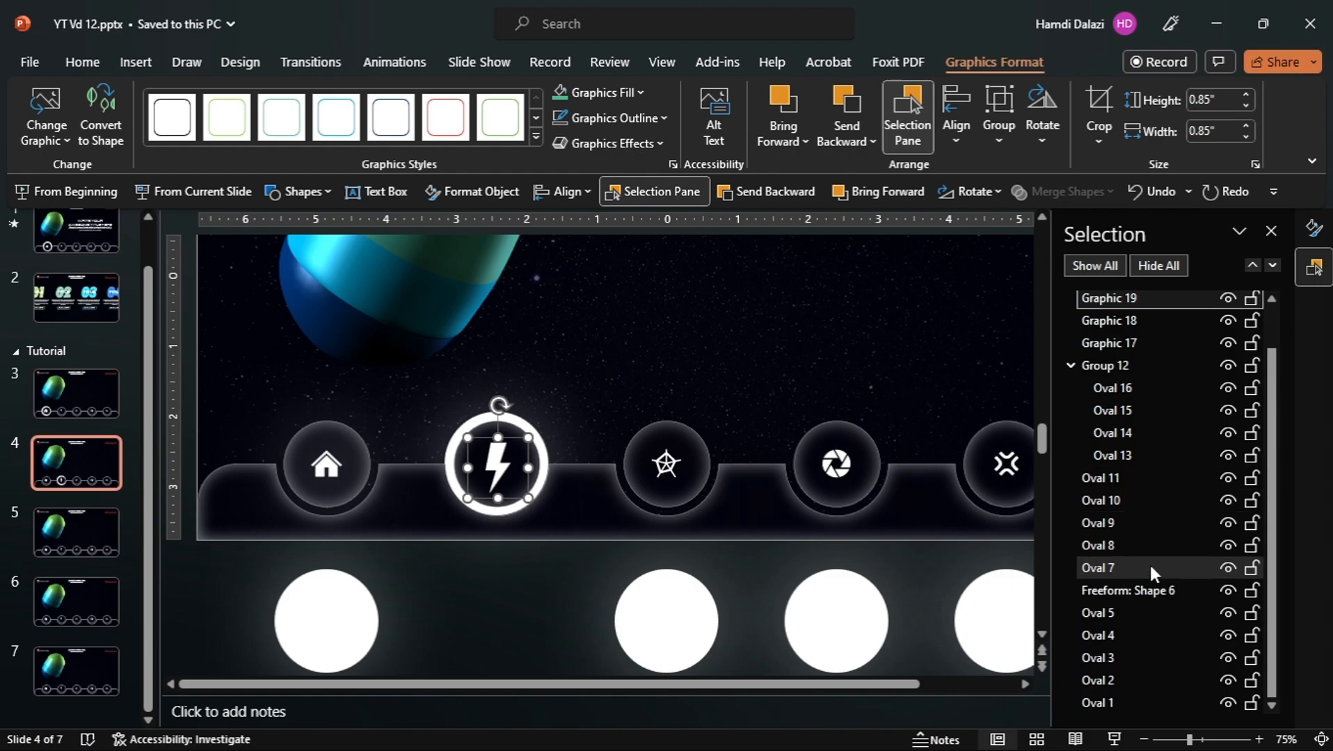
click(1111, 544)
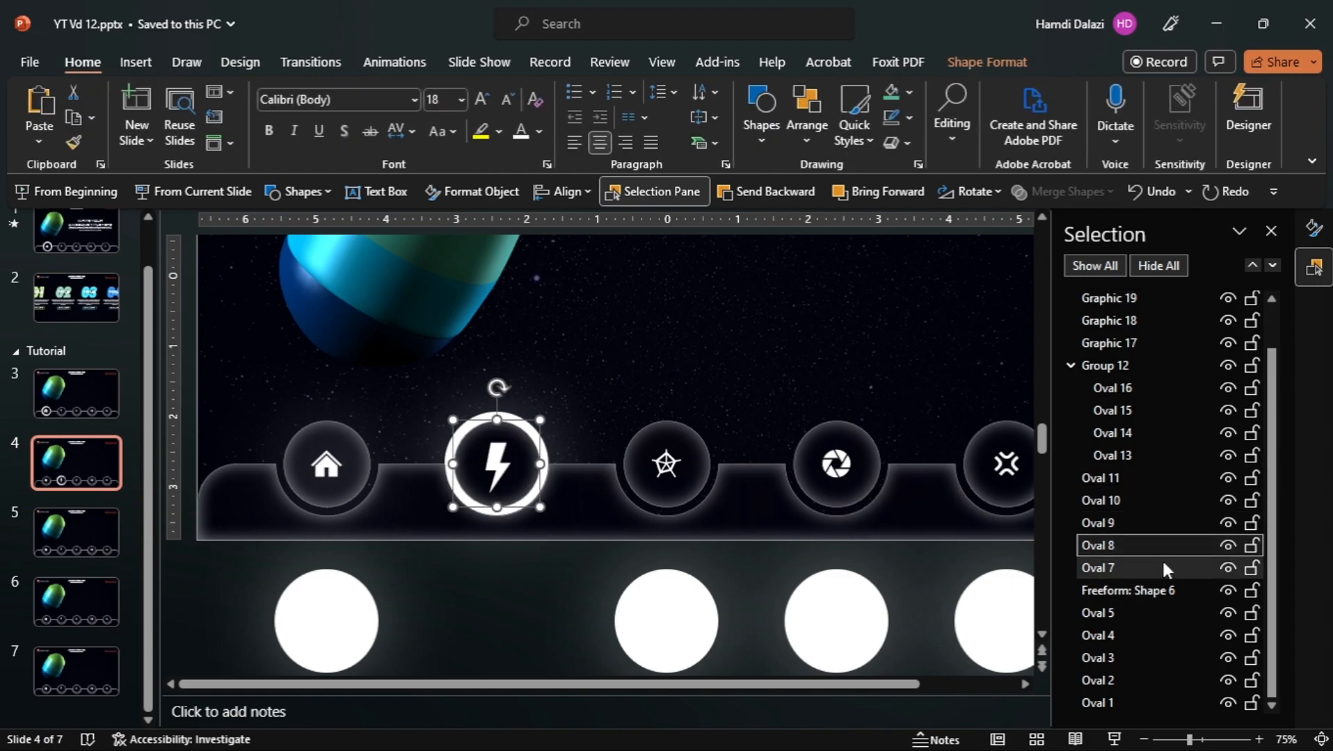
shift+click(499, 469)
click(565, 188)
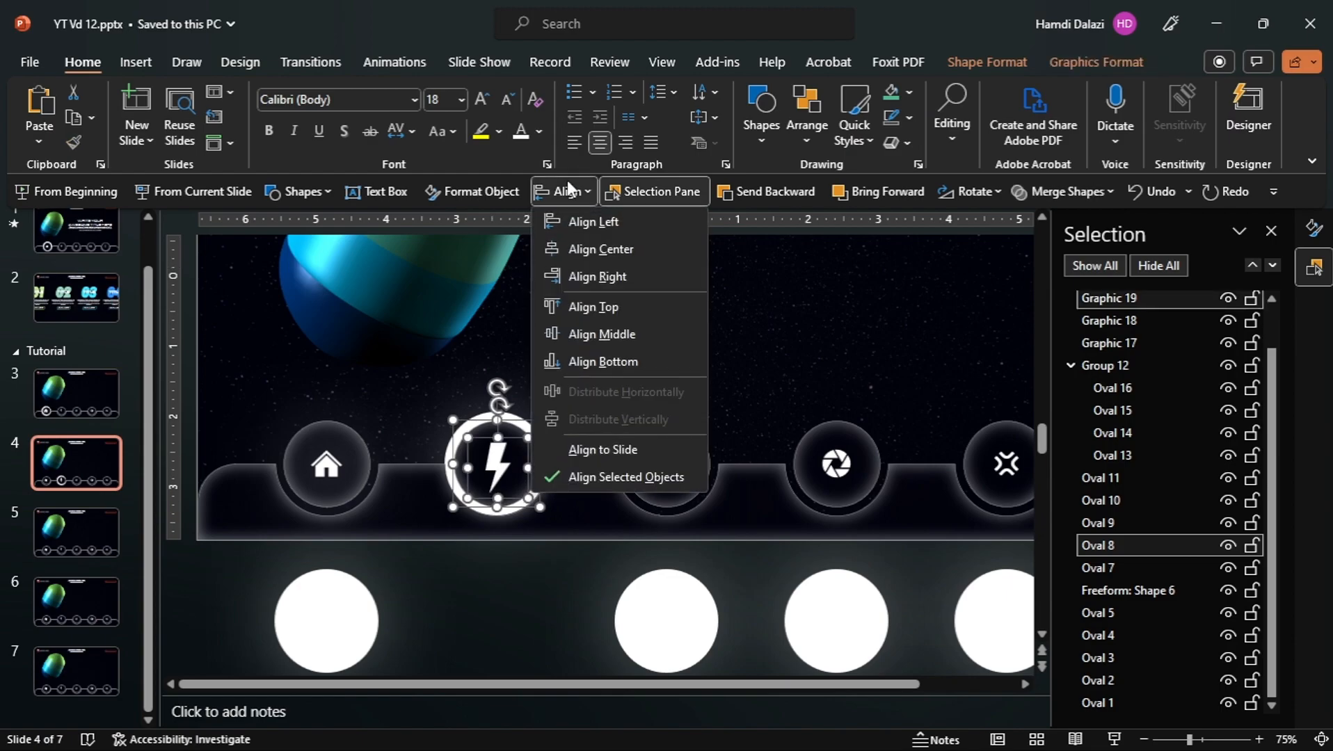
click(603, 248)
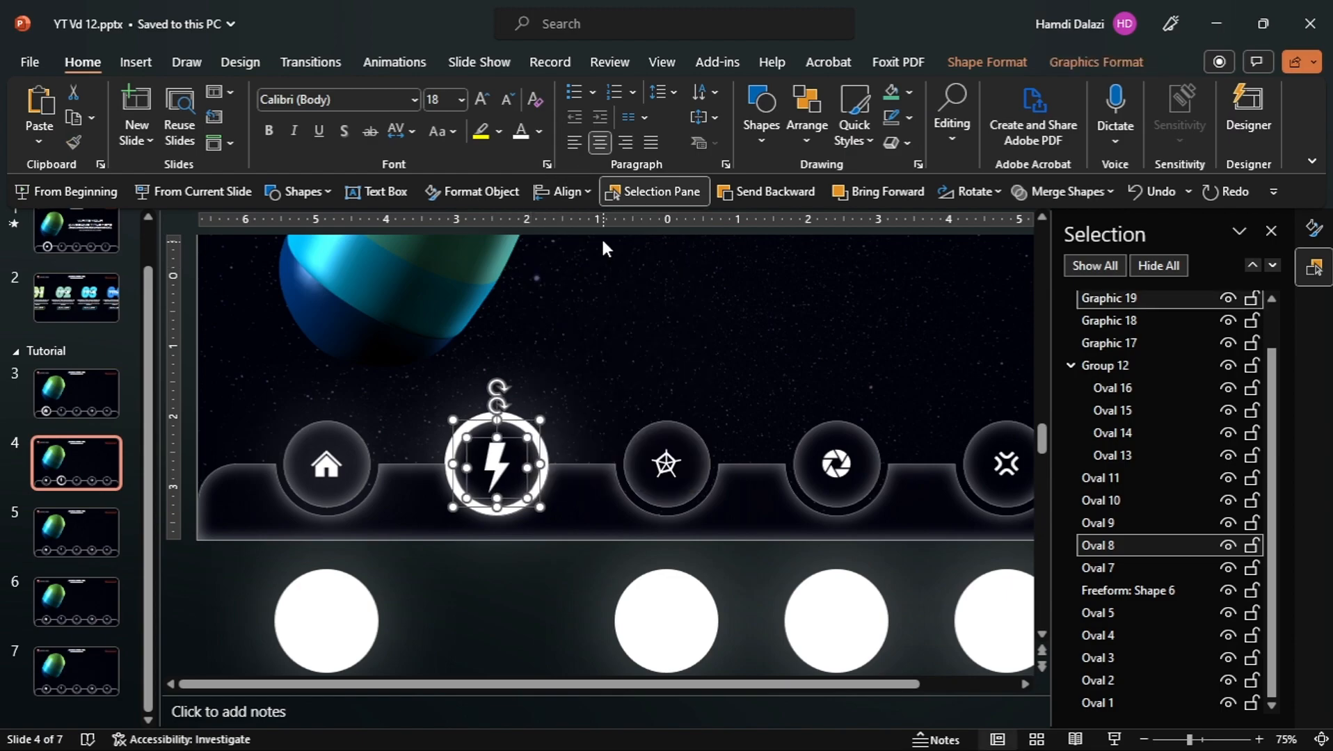
click(561, 191)
click(600, 329)
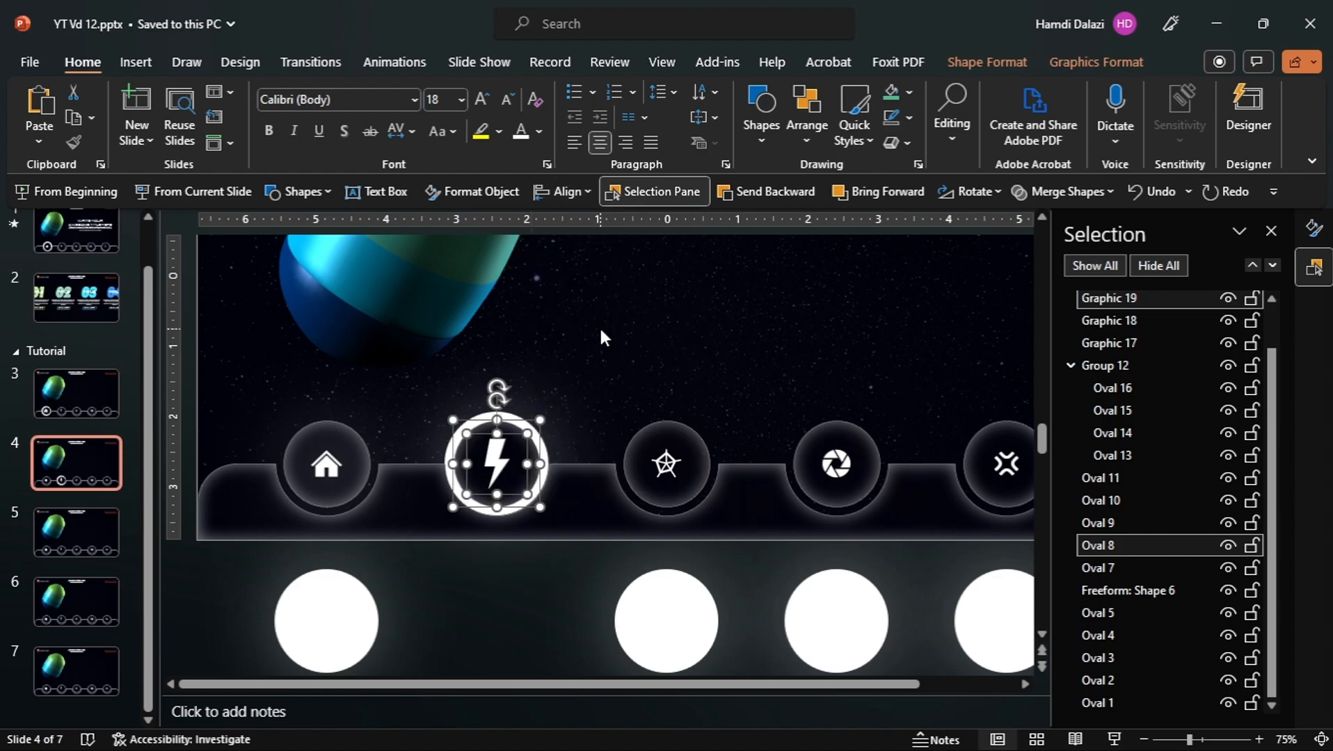
On slide 5, move the third white circle straight up behind the star icon's button and set the star icon's height to 0.85".
click(86, 534)
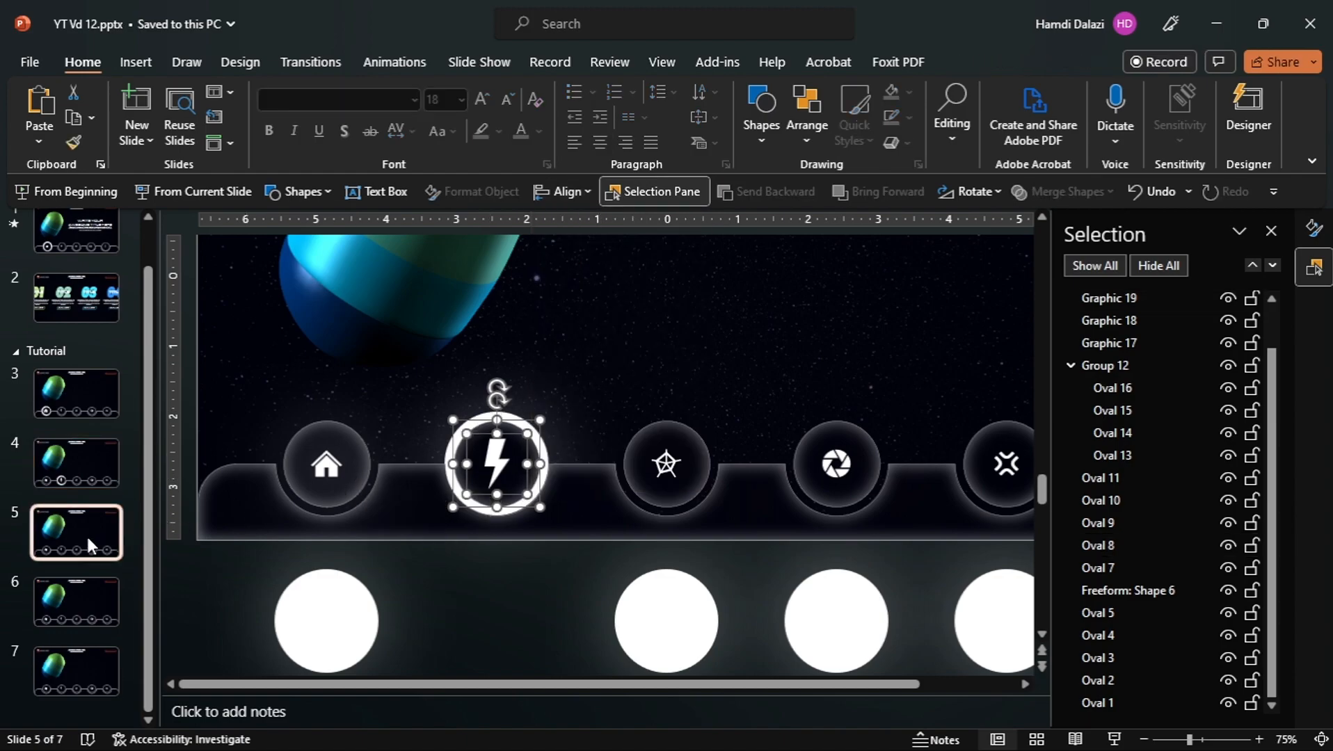
drag(677, 615, 678, 460)
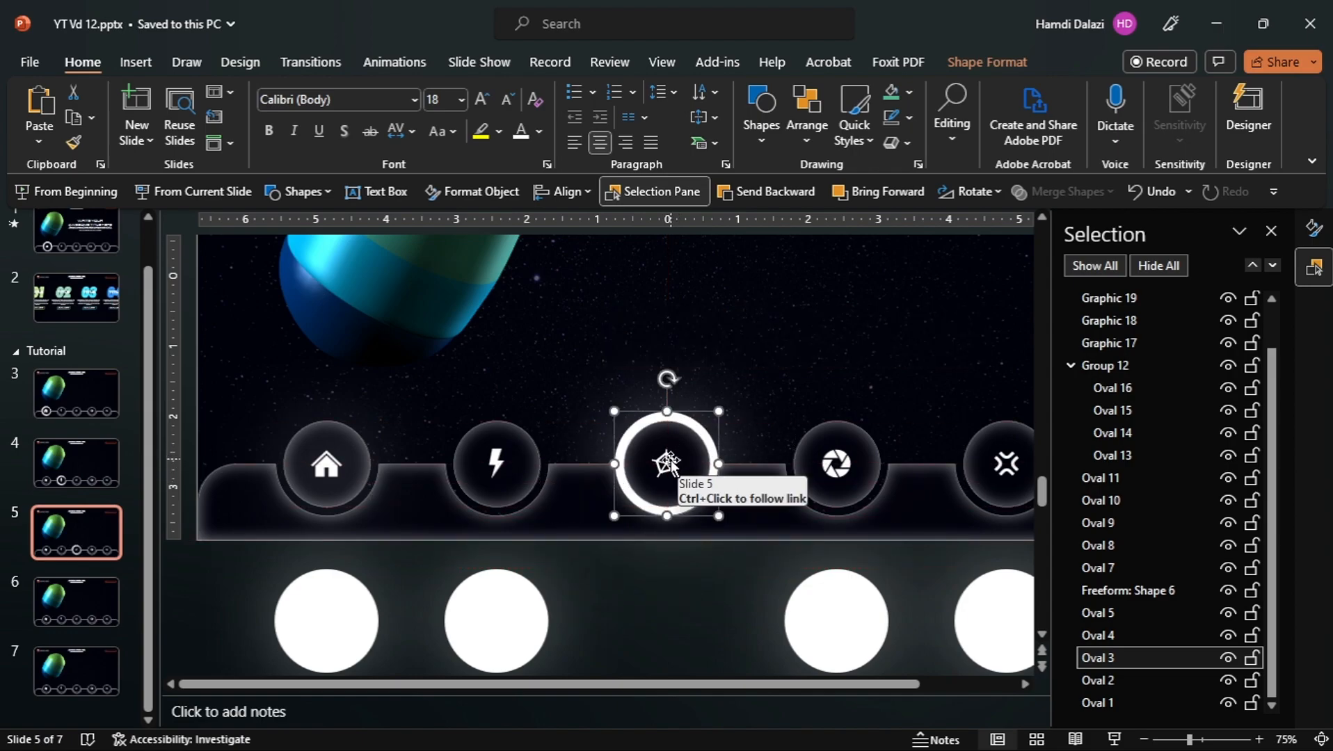
click(678, 460)
click(1019, 61)
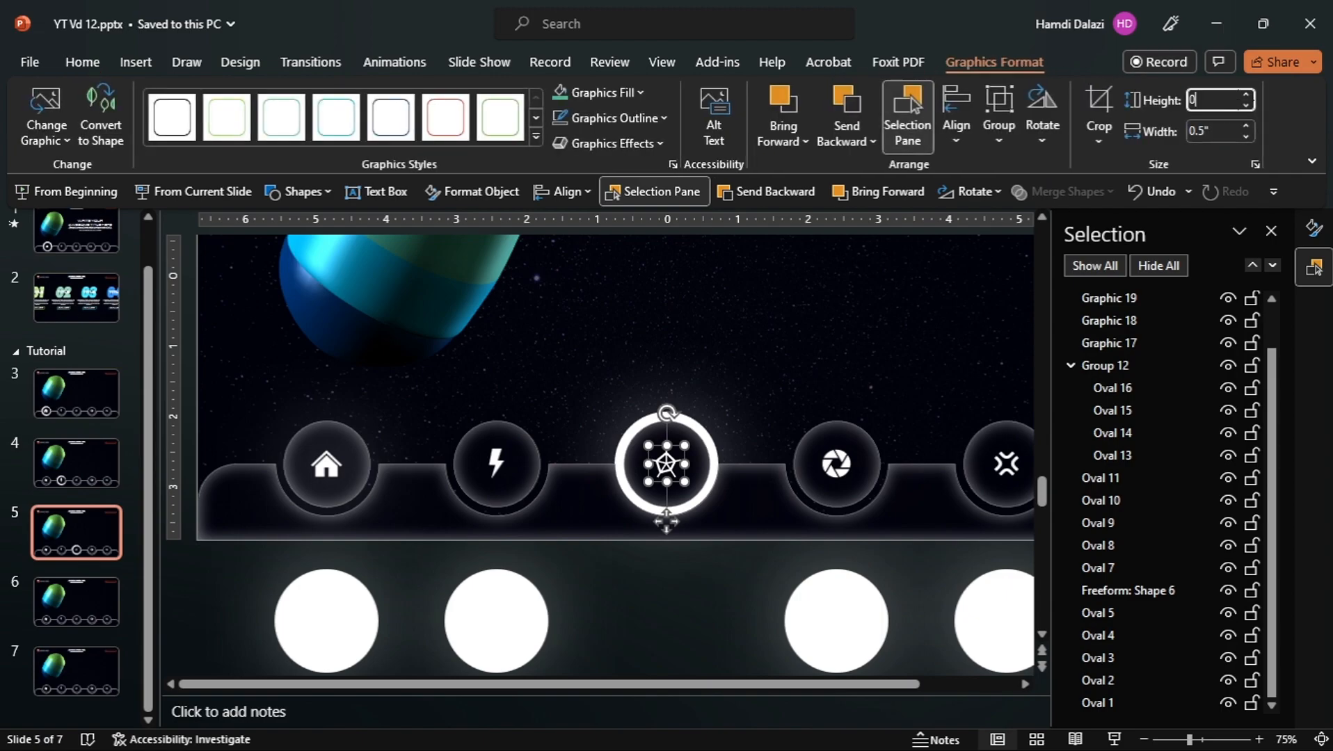
key(Return)
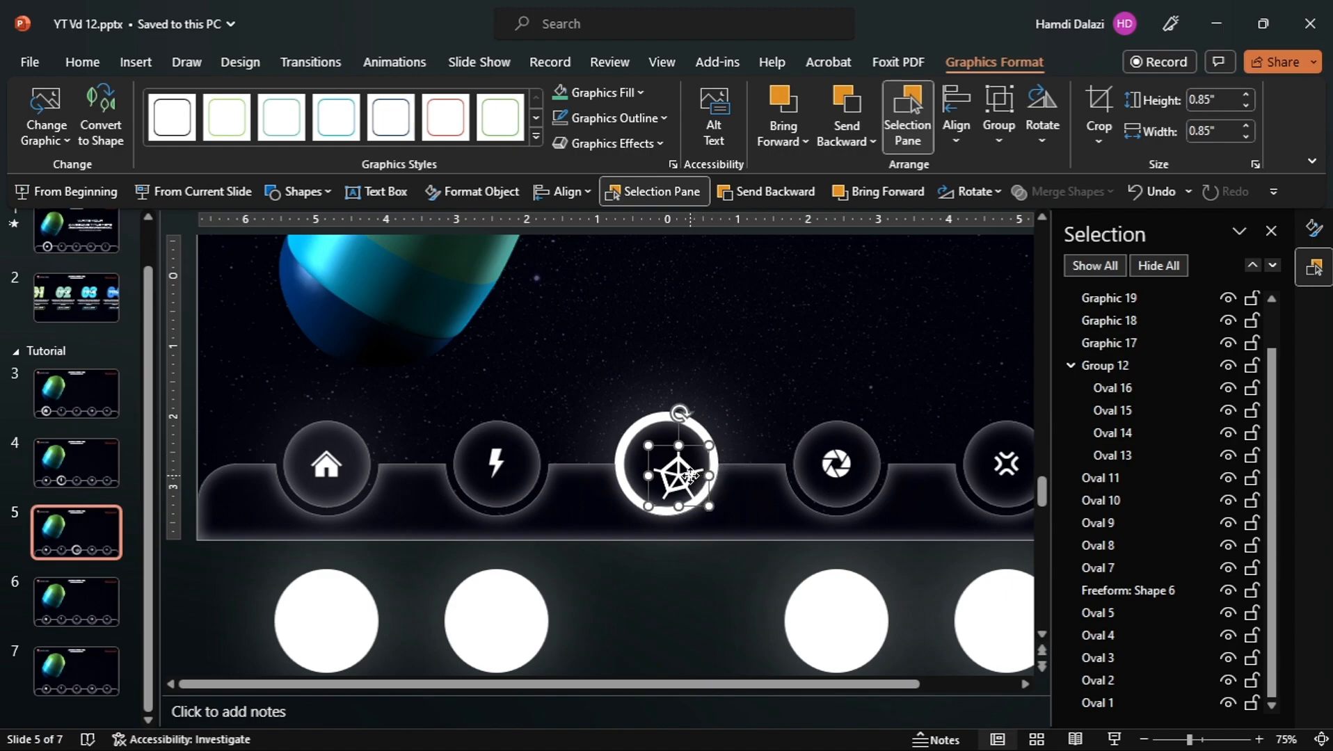
Move the star icon up and left within its button, and align it with Oval 9 using Align Center and Align Middle.
drag(690, 476, 677, 461)
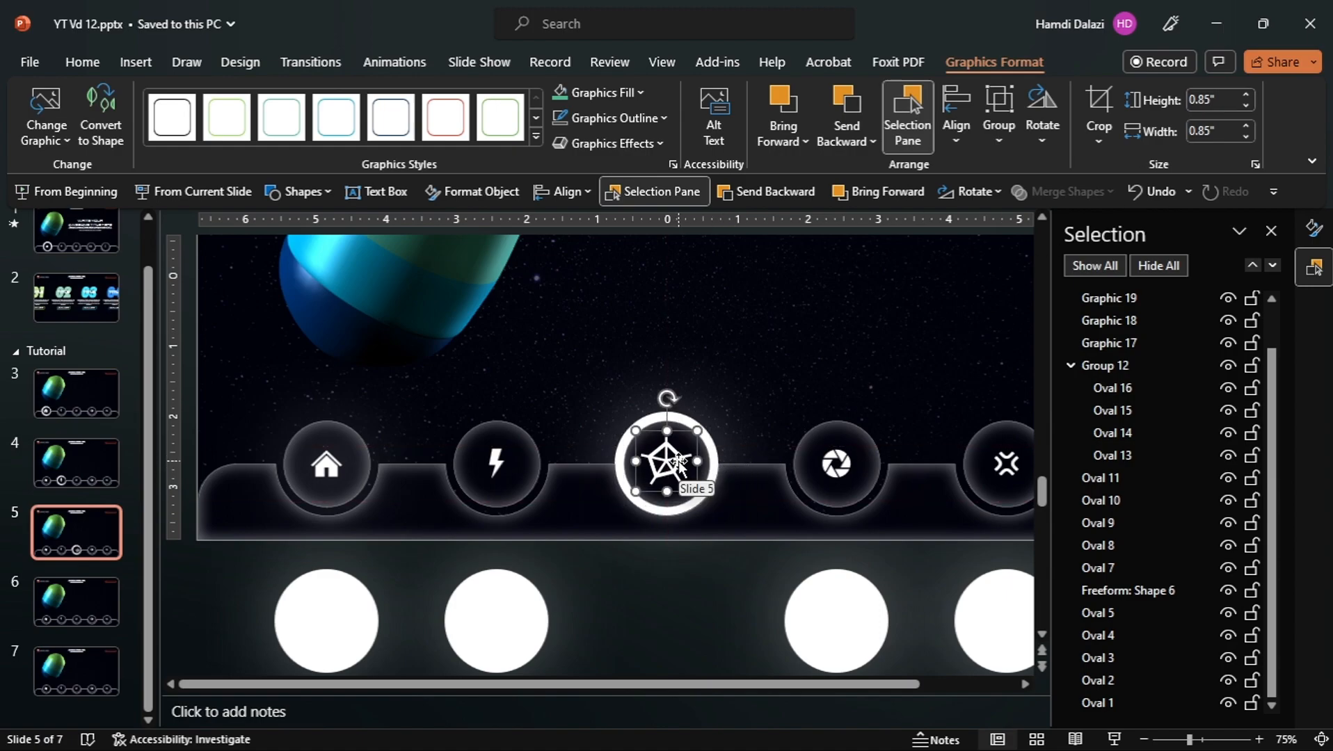
ctrl+click(1113, 528)
click(550, 190)
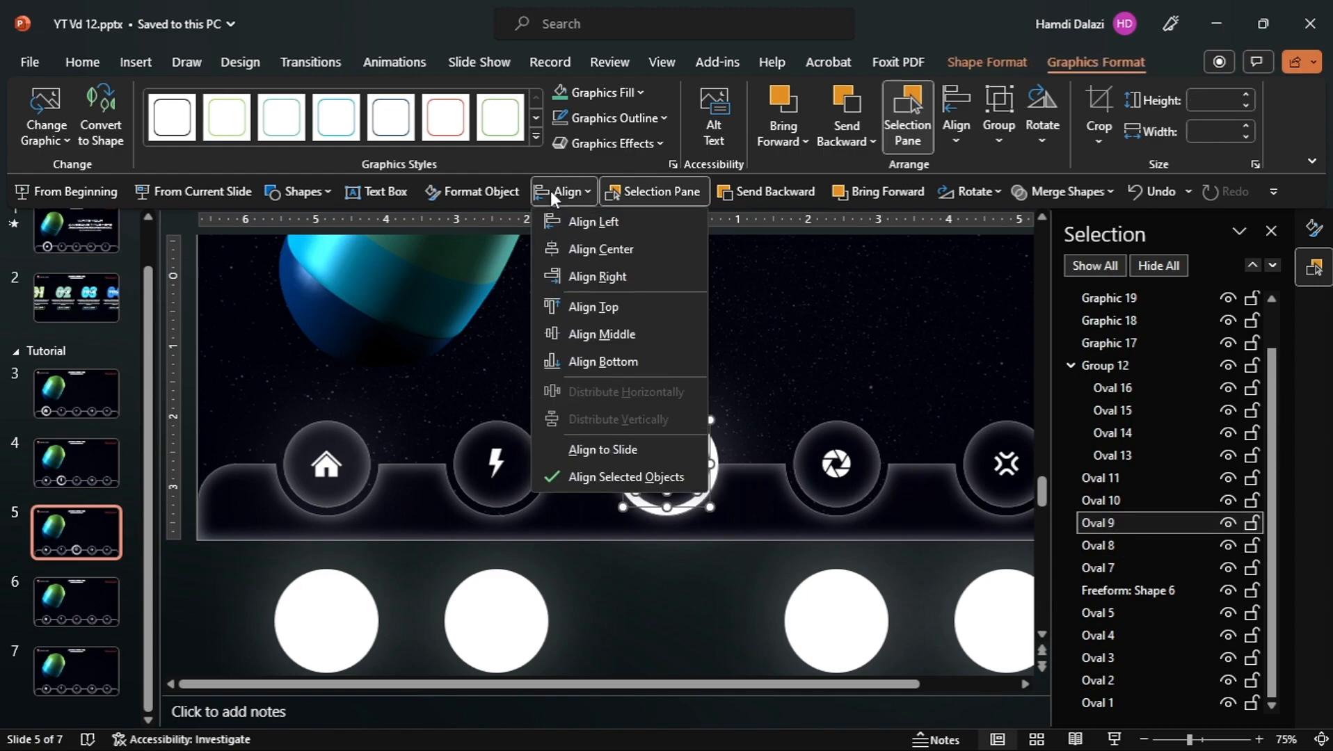
click(581, 239)
click(553, 183)
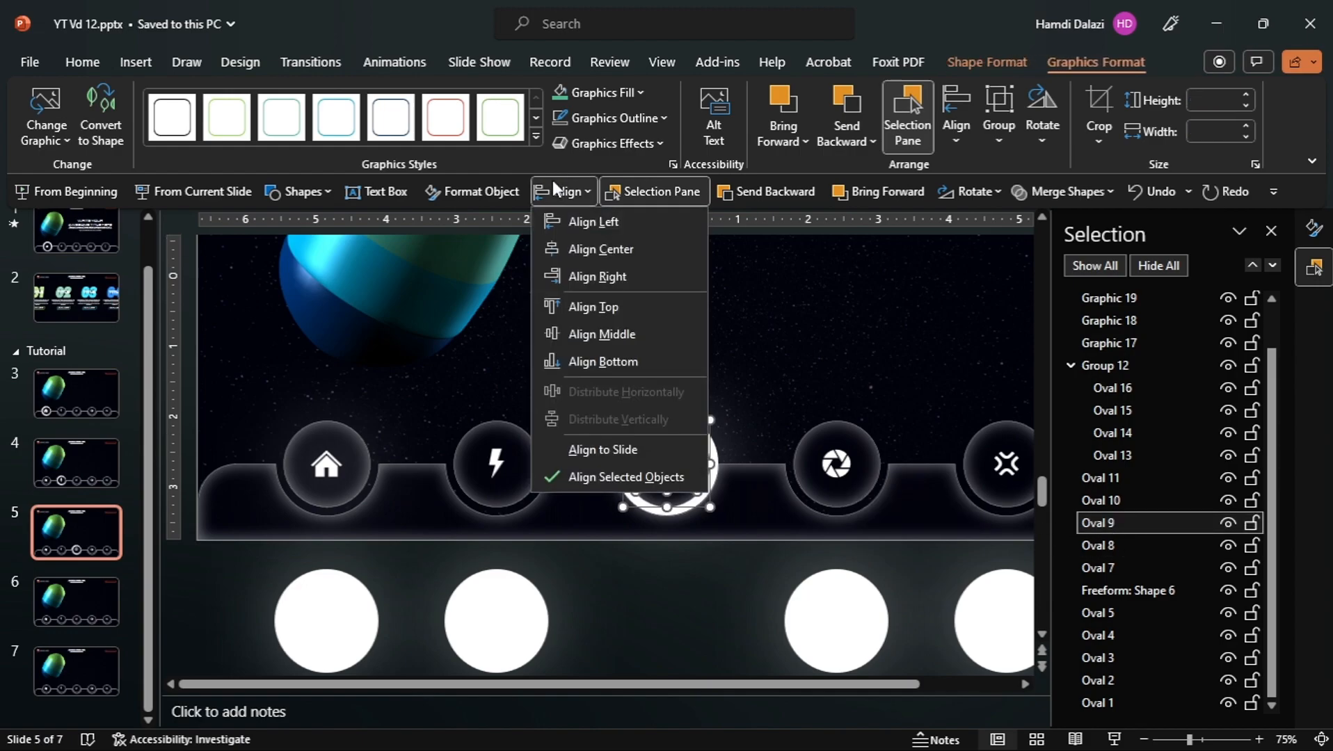
click(612, 332)
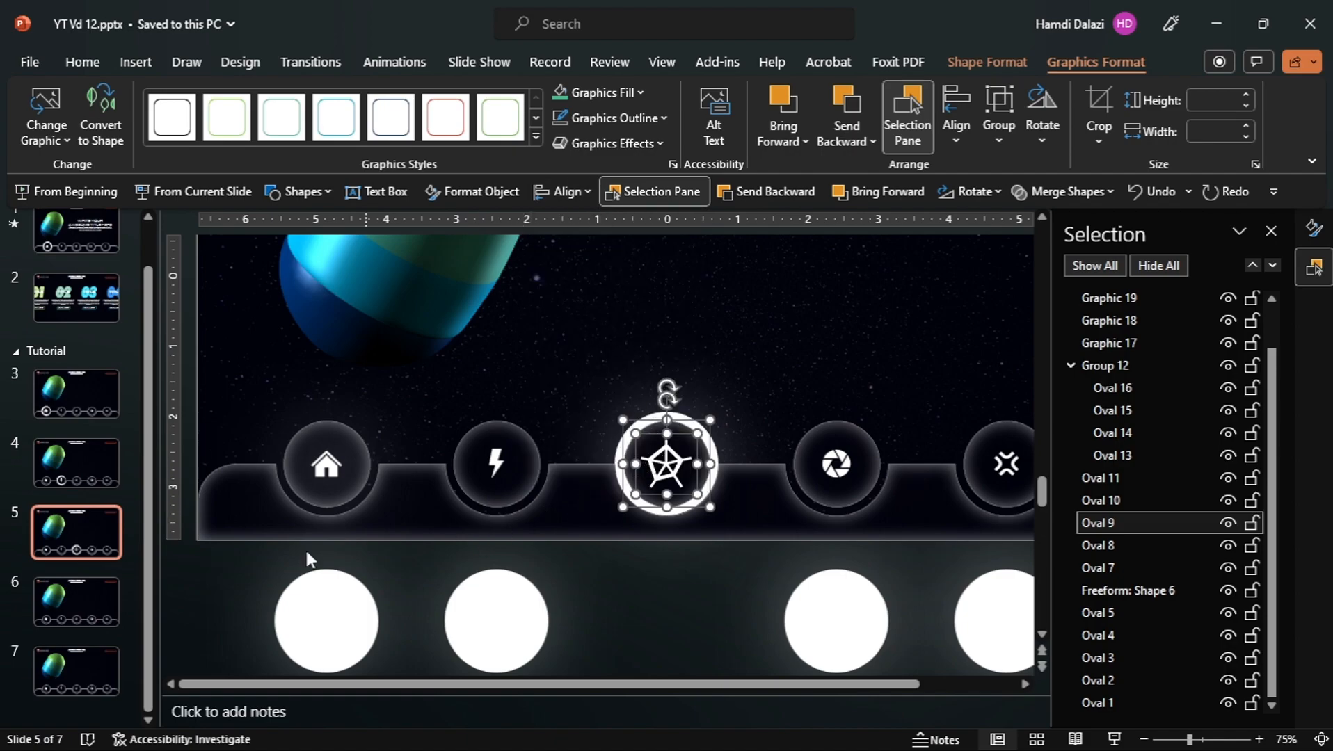
On slide 7, move the last white circle up behind the fifth button, enlarge its icon, and align the icon with Oval 11 using Align Middle.
click(56, 609)
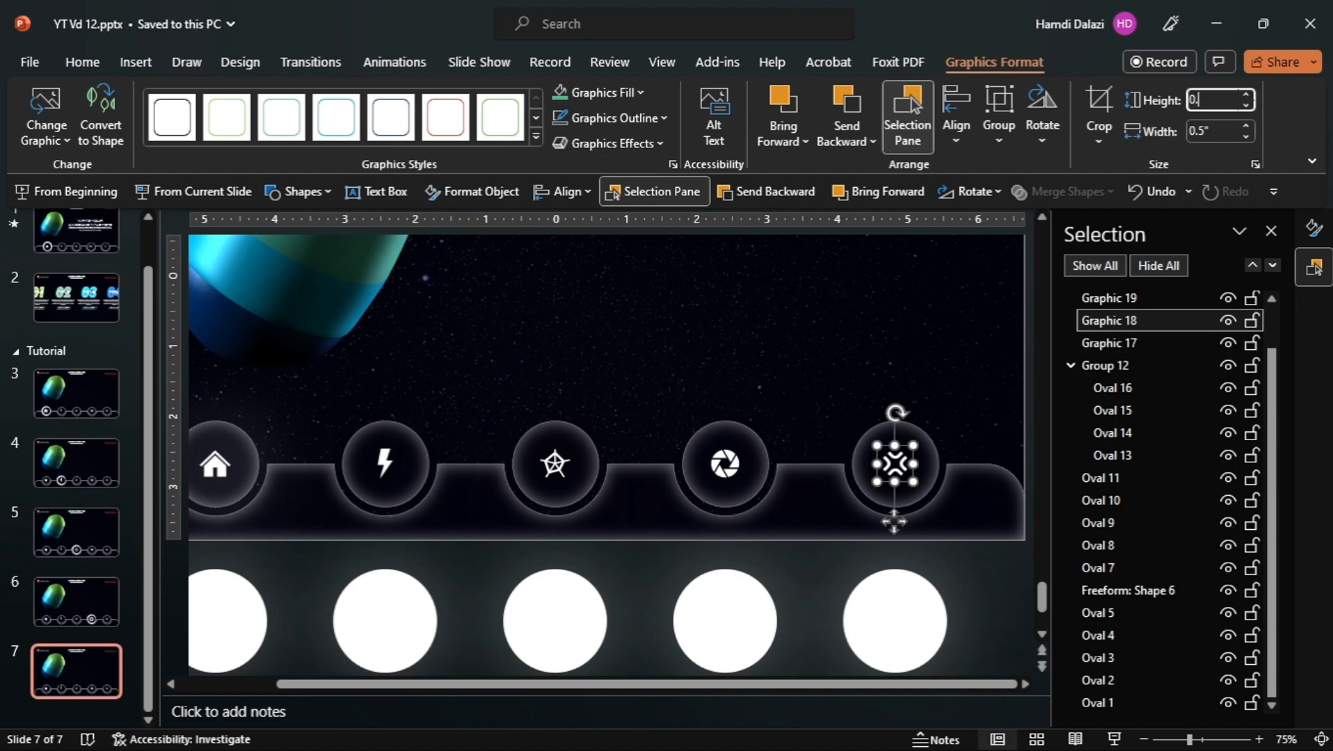
drag(894, 621, 903, 475)
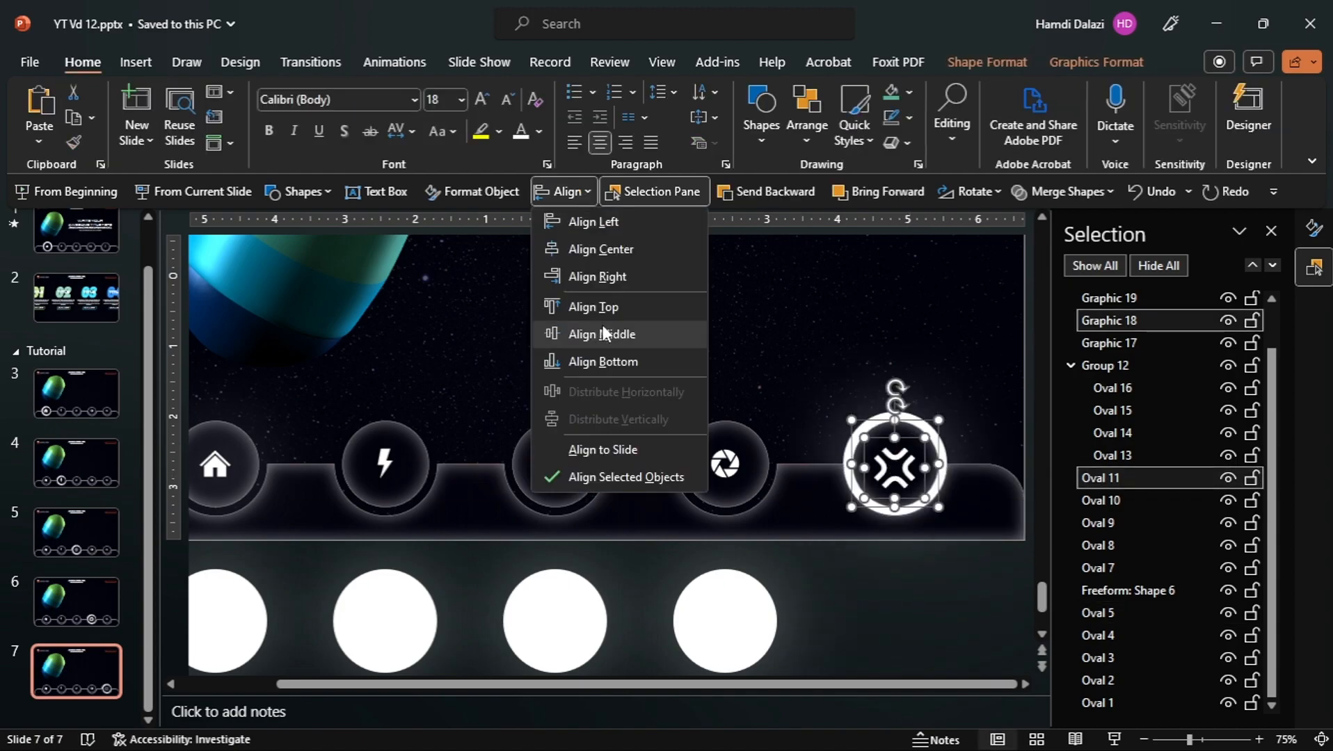
click(603, 327)
key(Escape)
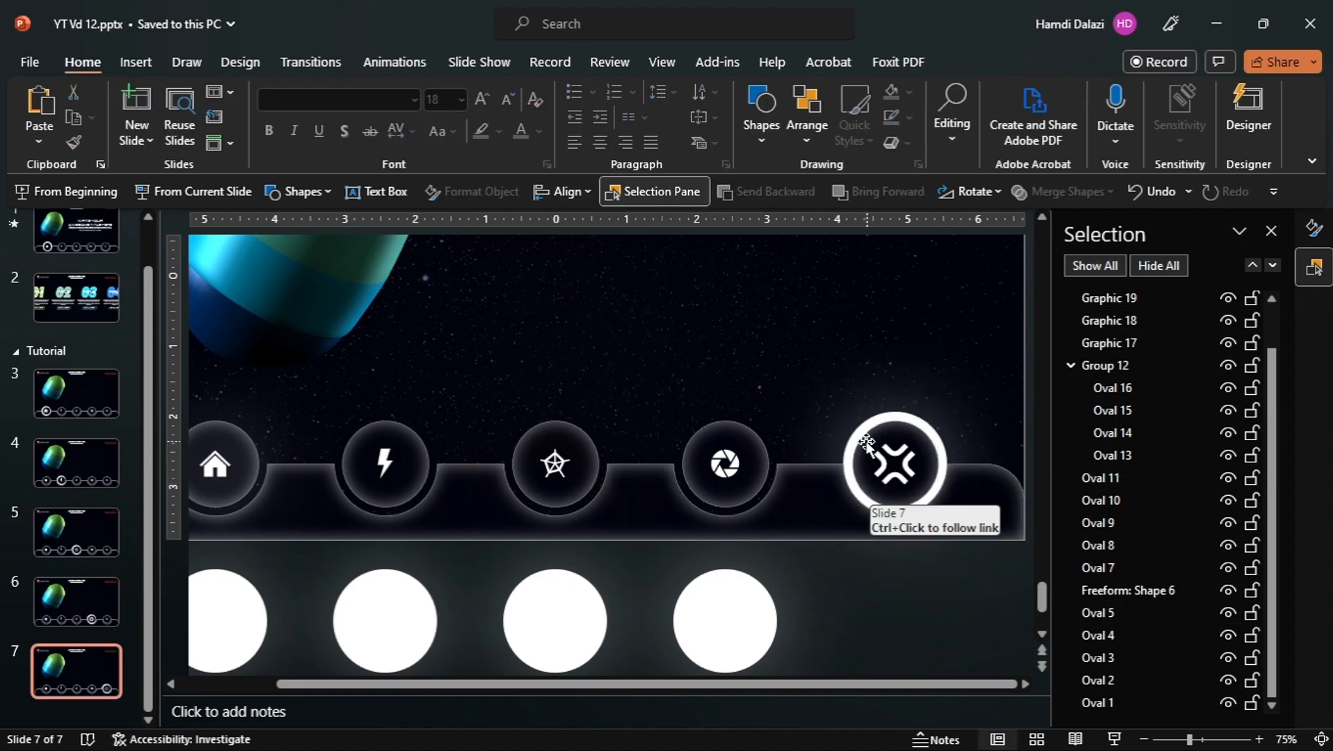
Apply a white shadow to the enlarged fifth icon on slide 7.
click(895, 456)
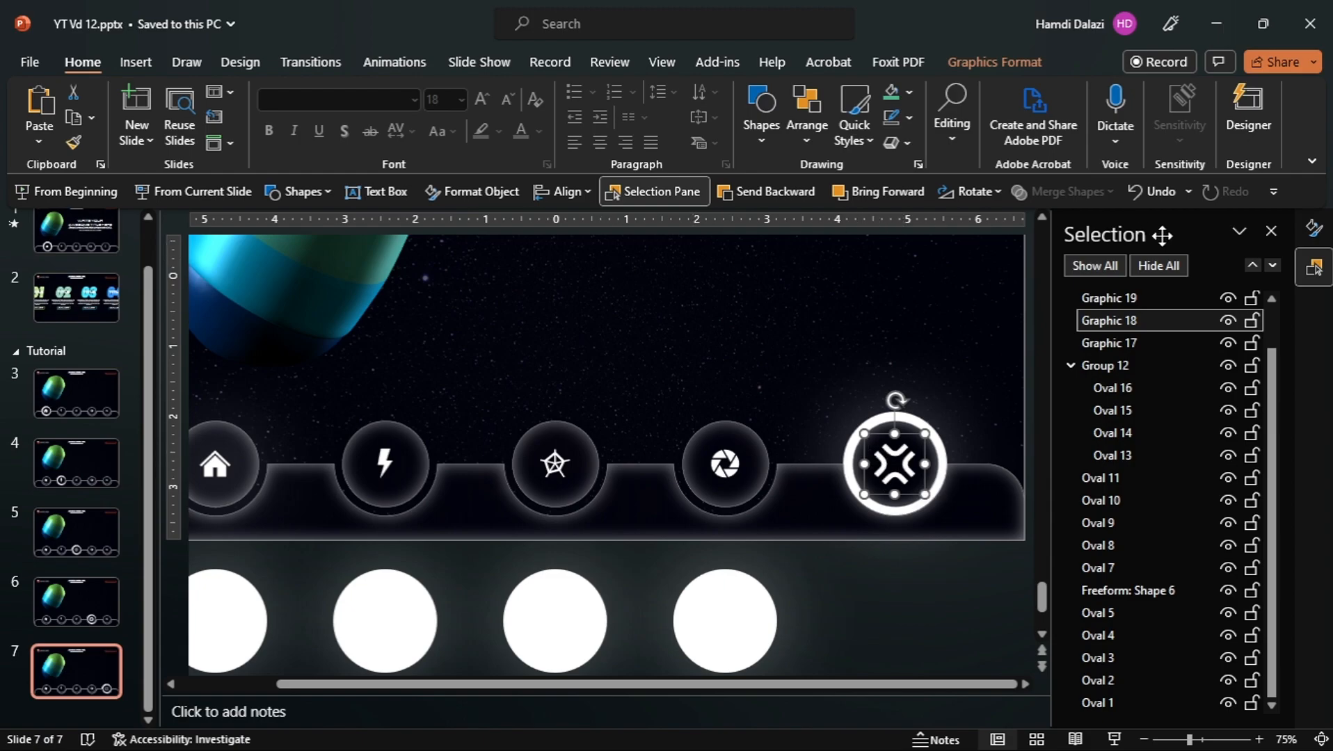
click(1314, 227)
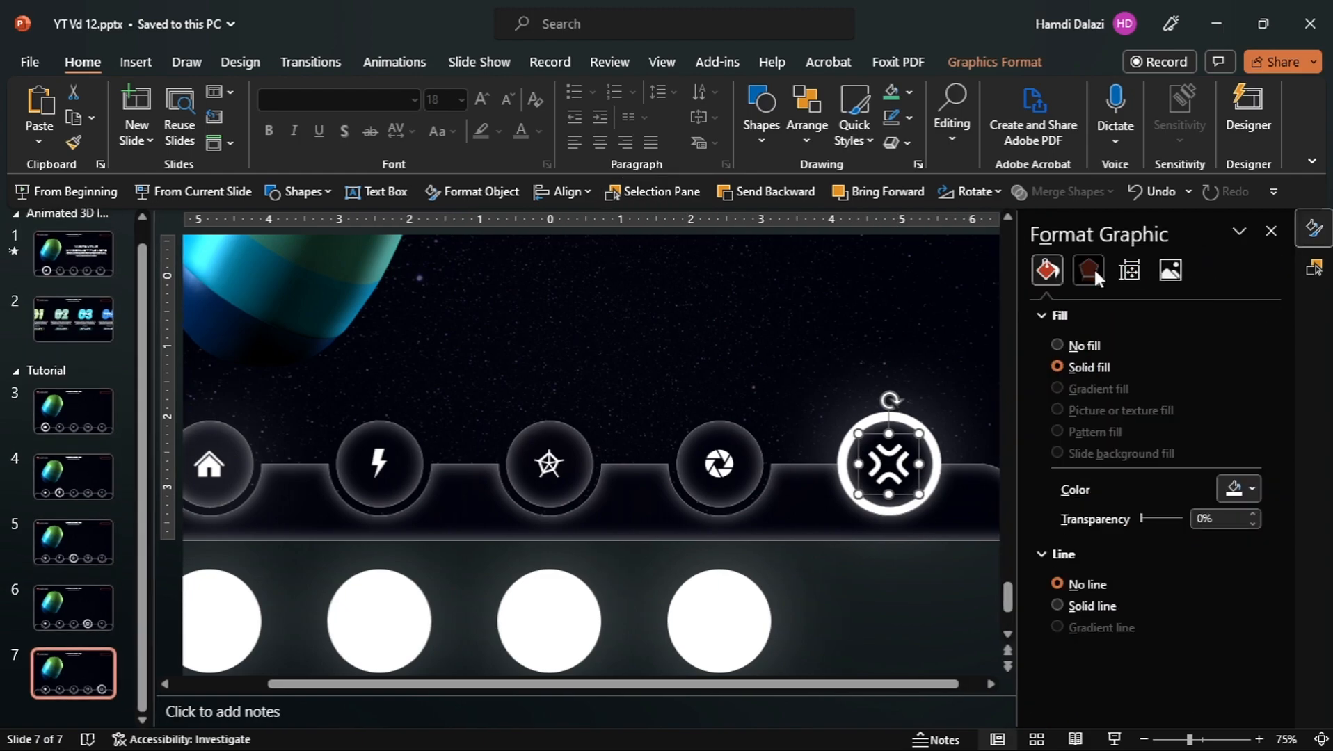
click(1089, 271)
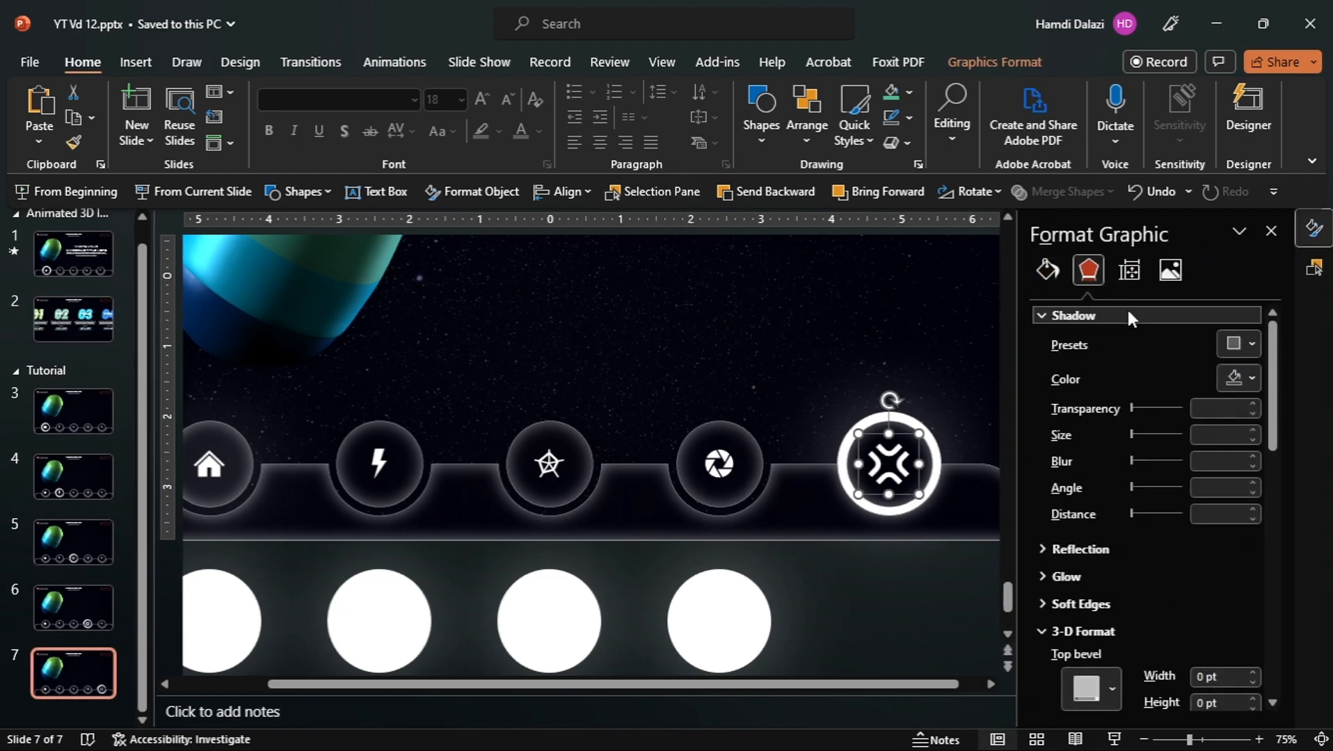
click(1225, 376)
click(1172, 430)
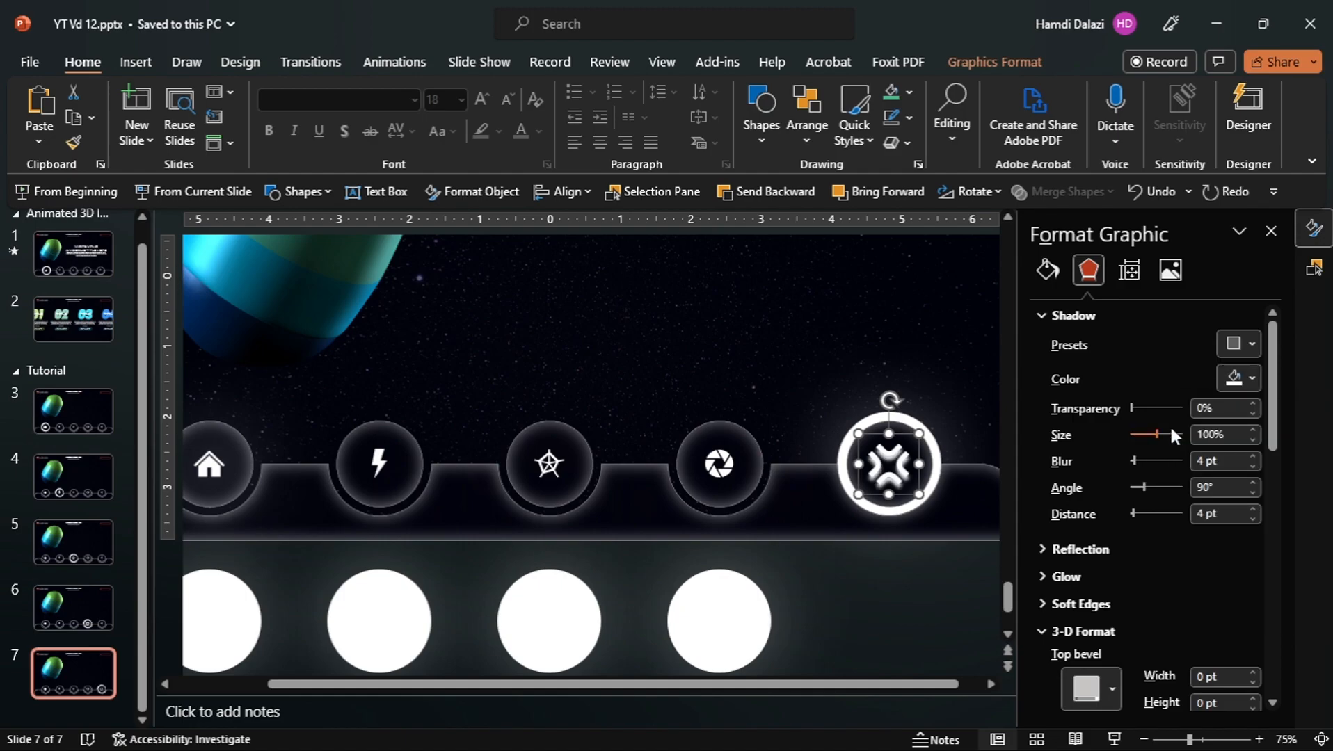
Set the shadow size of the fifth icon to 175%.
click(1207, 435)
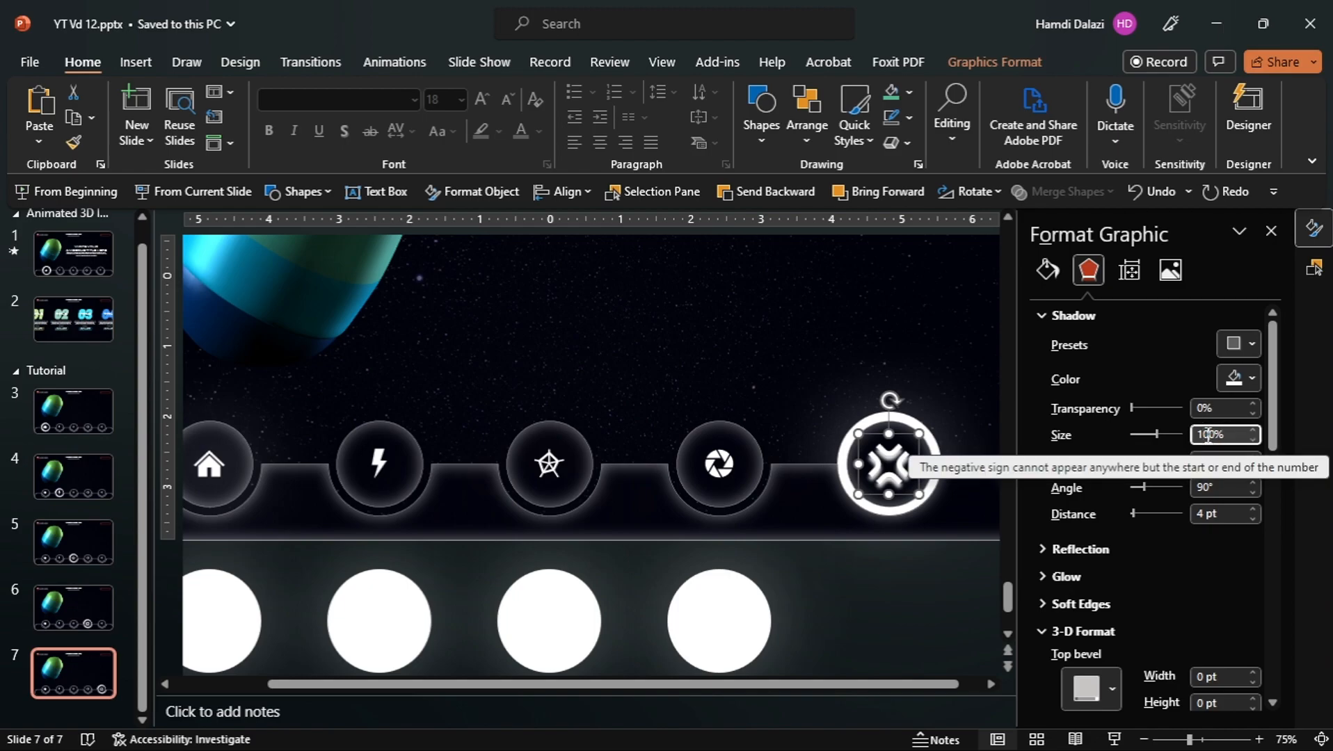
key(BackSpace)
key(BackSpace)
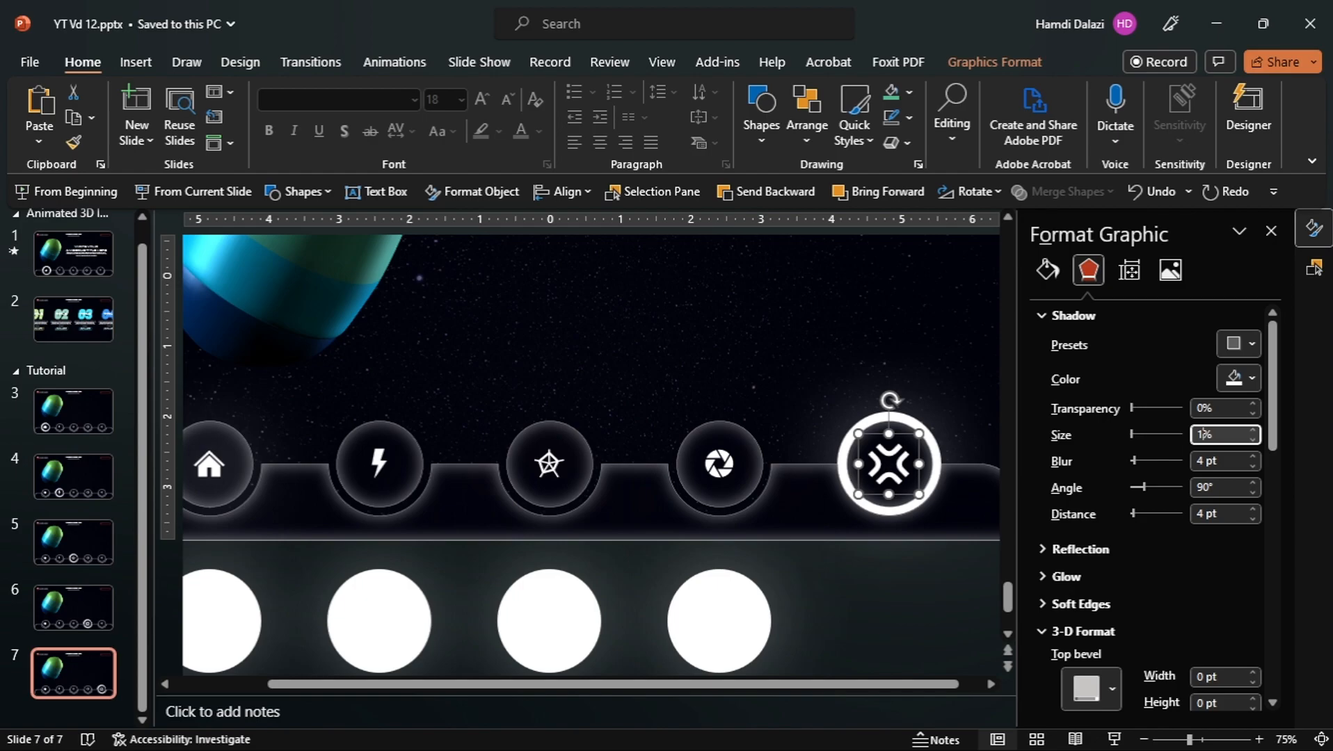
text(75)
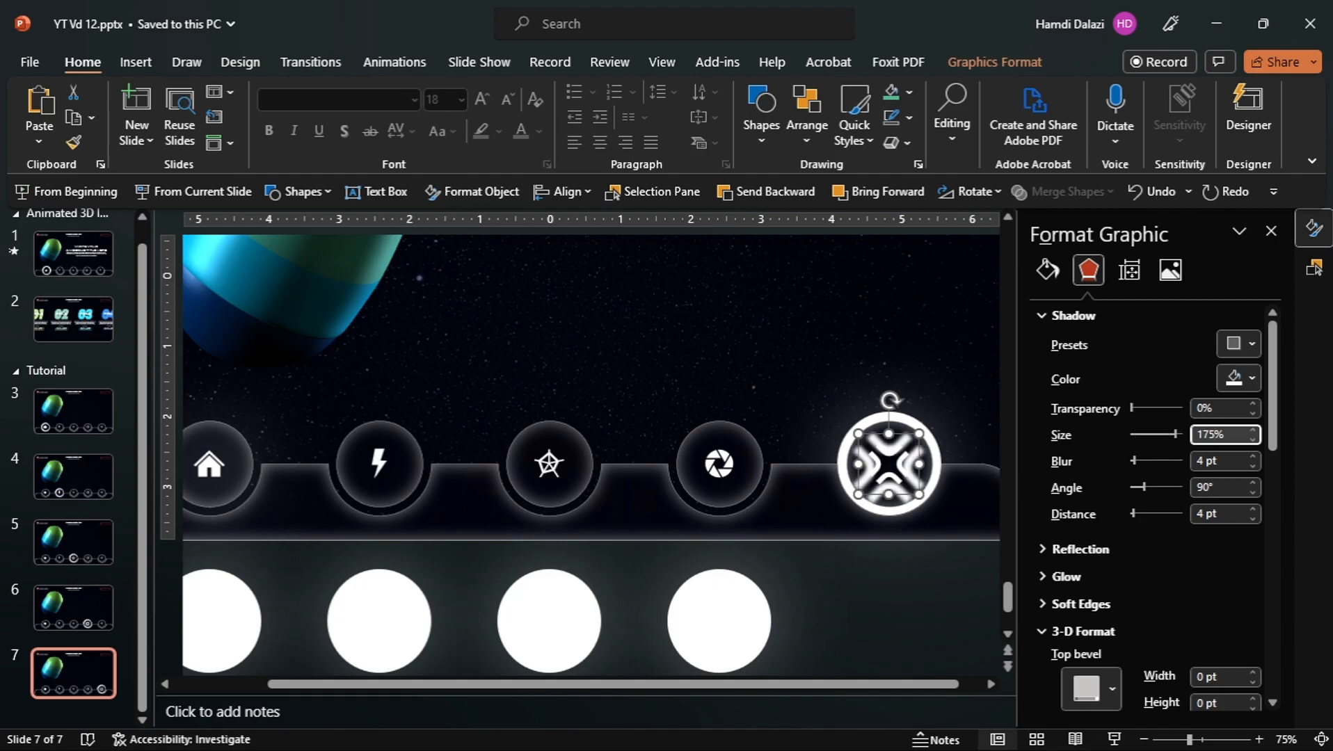